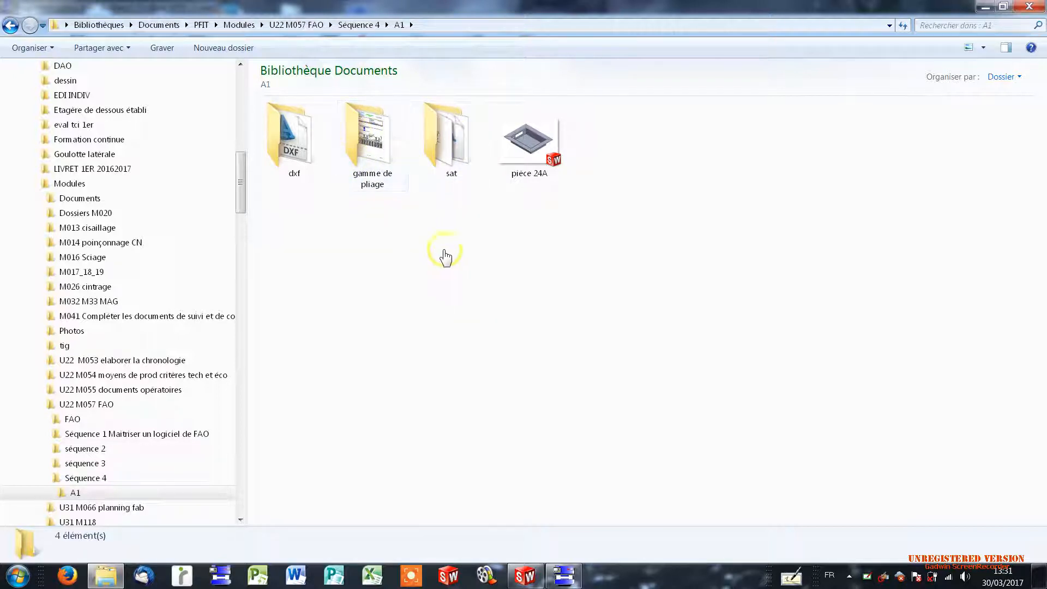
pyautogui.click(478, 169)
pyautogui.click(366, 142)
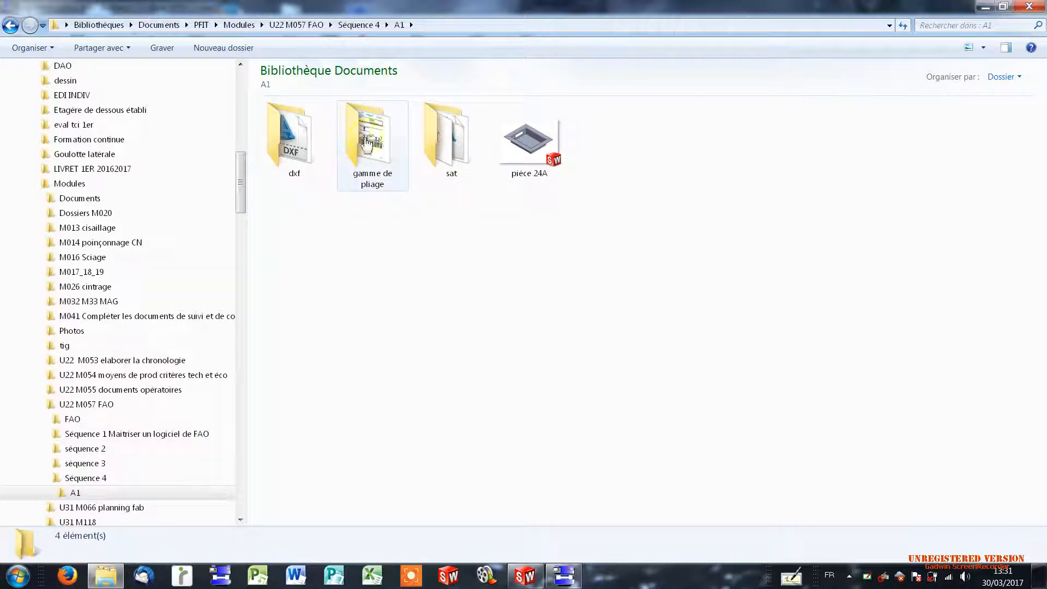
pyautogui.click(449, 184)
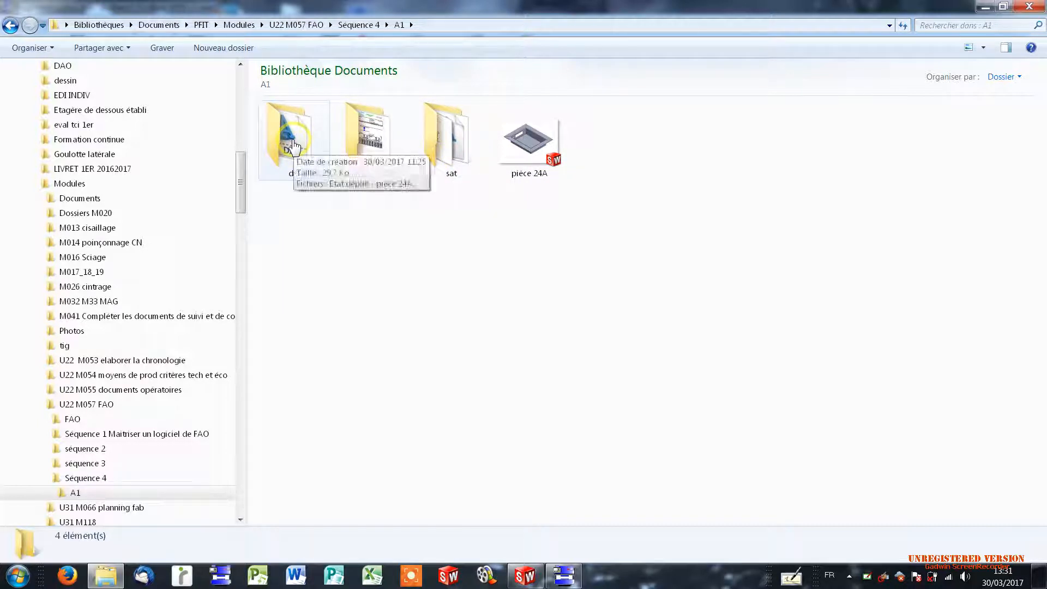
pyautogui.click(293, 147)
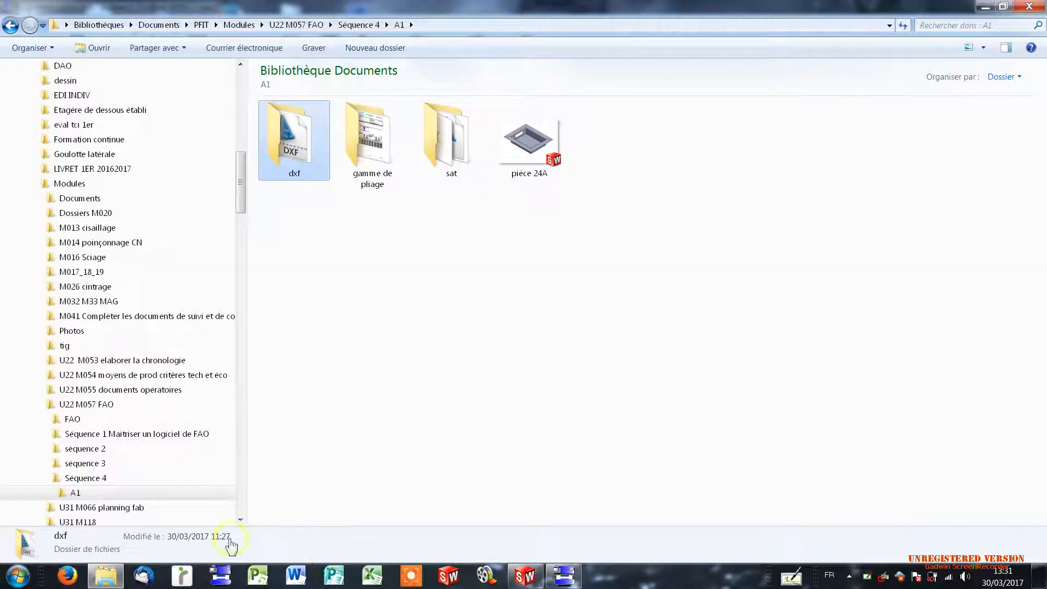
# Launch Radan 2015, maximise its window and enter the Pièce application.
pyautogui.click(183, 576)
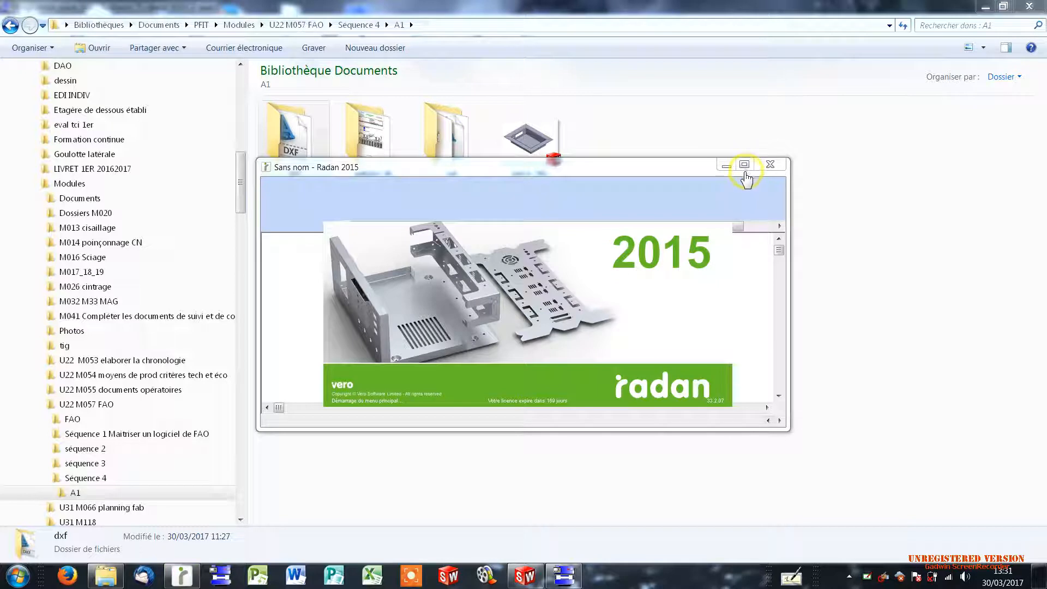
pyautogui.click(744, 165)
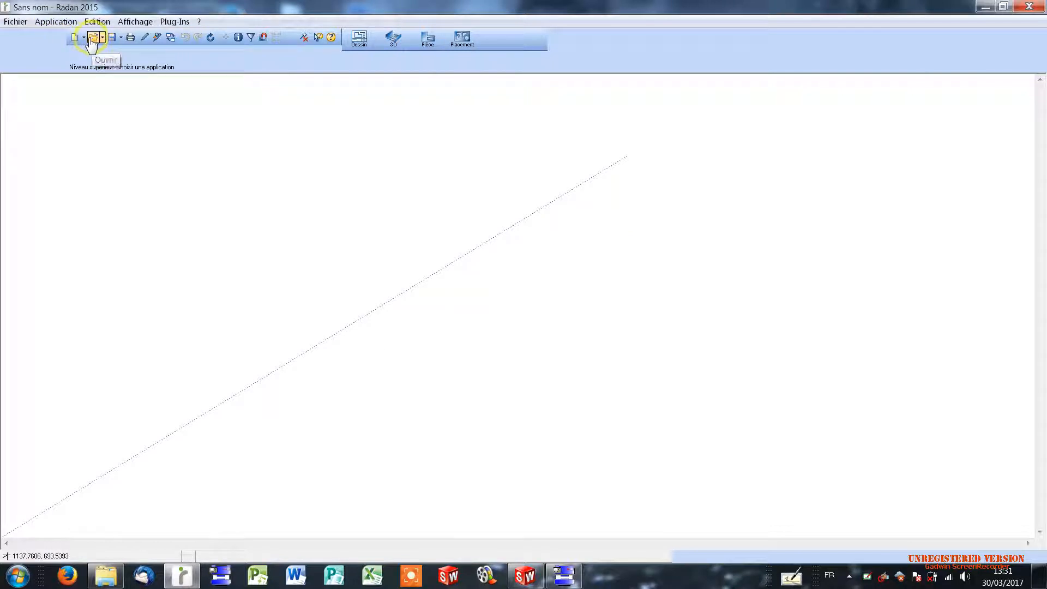
pyautogui.click(428, 39)
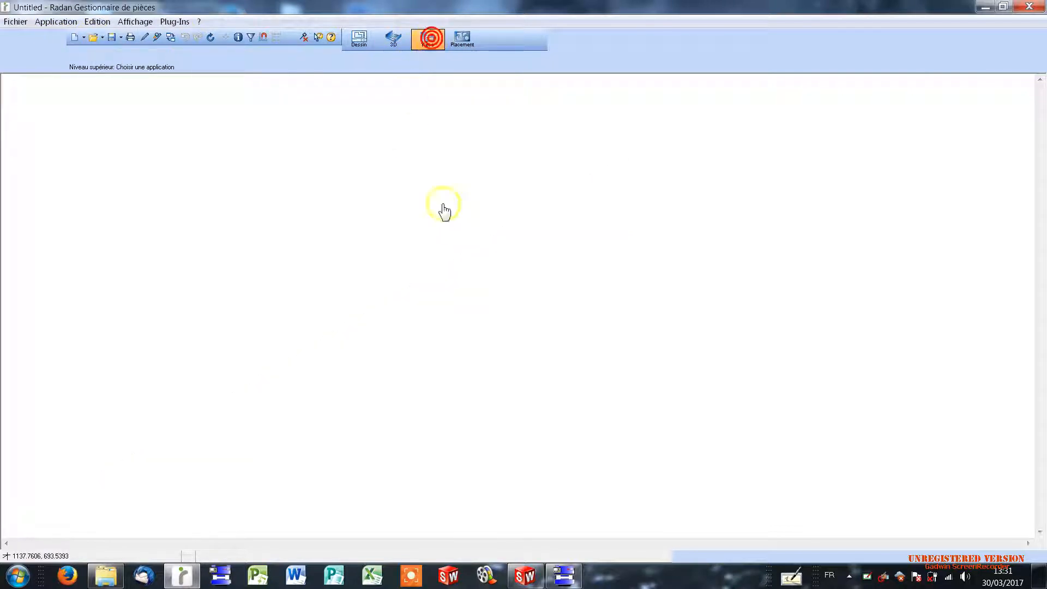
# Start opening a DXF part and browse from the desktop's Modules shortcut to U22 M057 FAO, Séquence 4, A1, dxf.
pyautogui.click(93, 38)
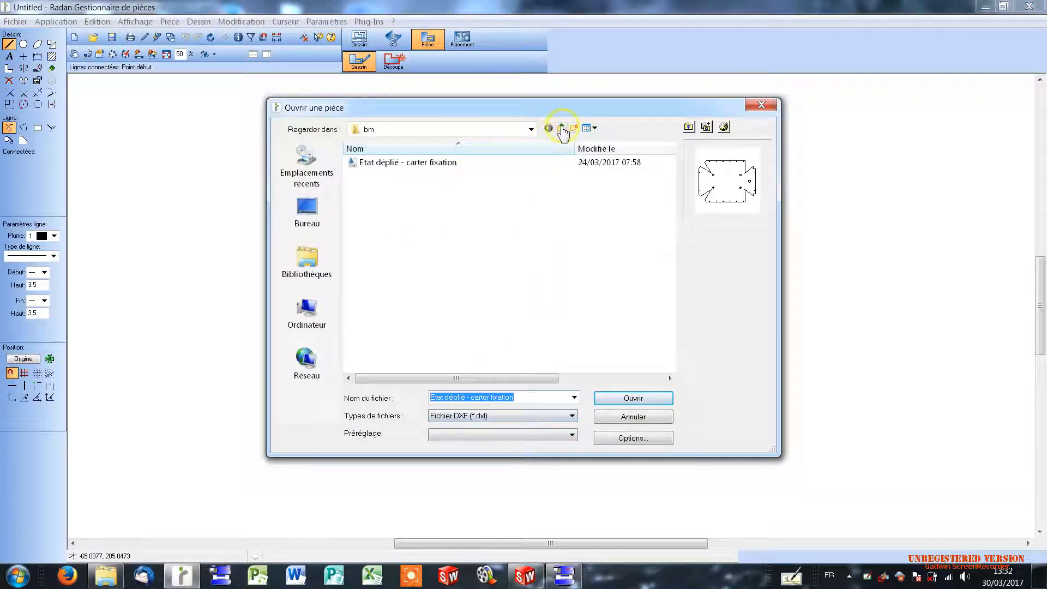
pyautogui.click(561, 129)
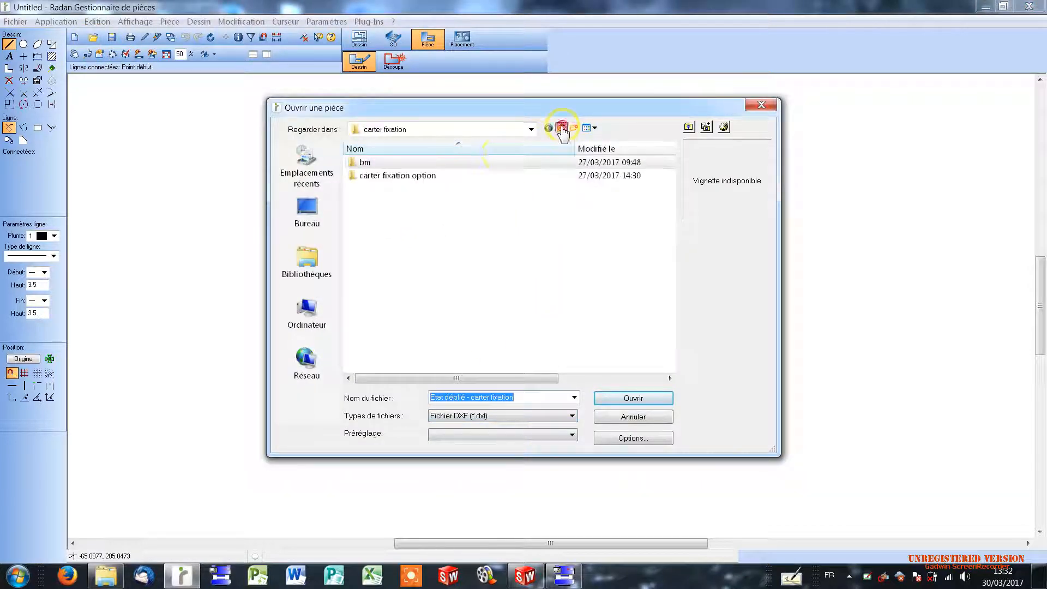
pyautogui.click(307, 212)
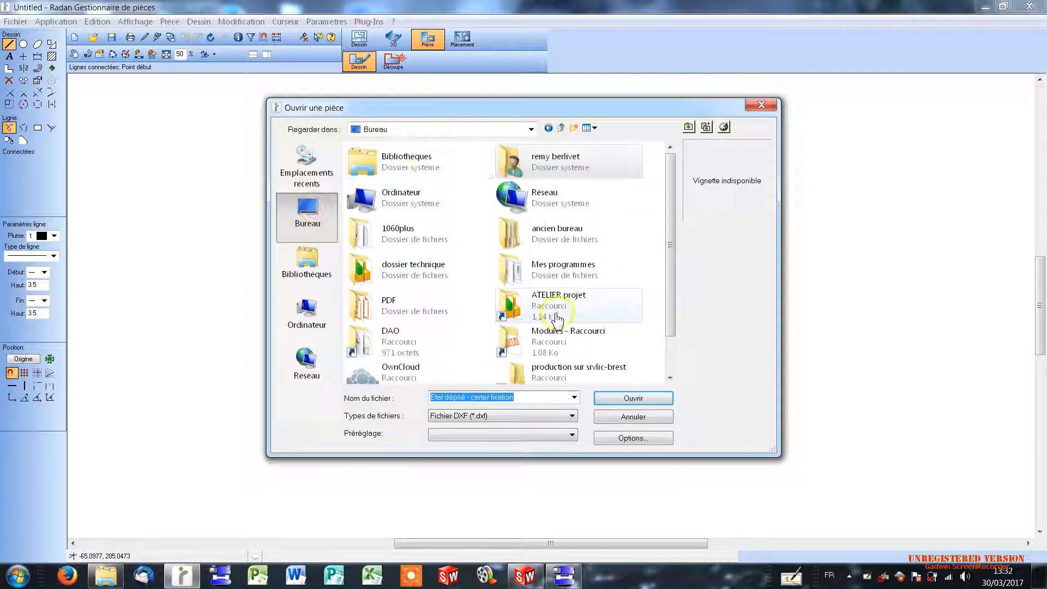
pyautogui.doubleClick(559, 341)
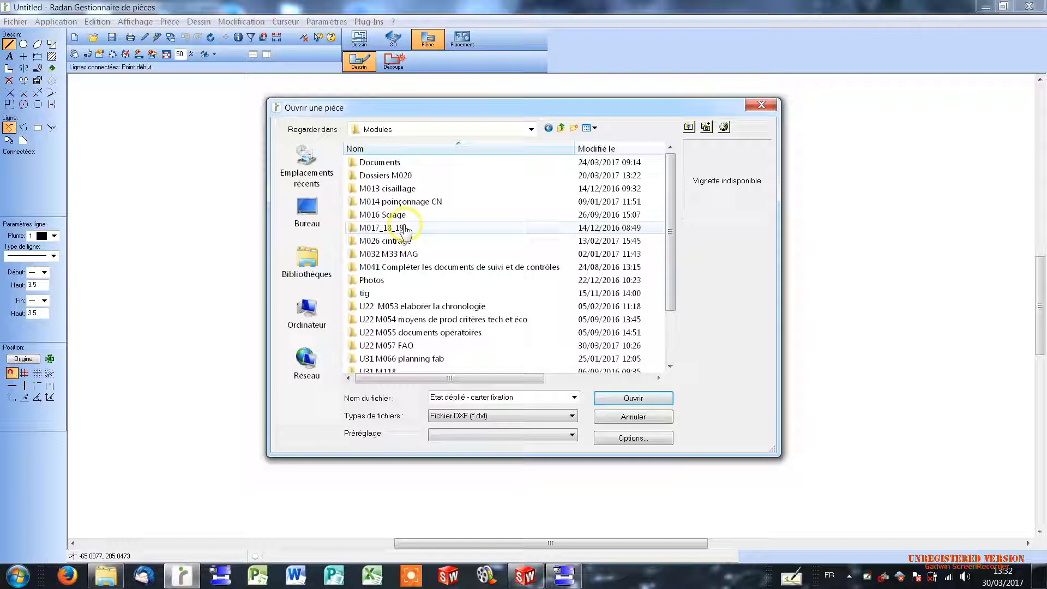
pyautogui.doubleClick(403, 346)
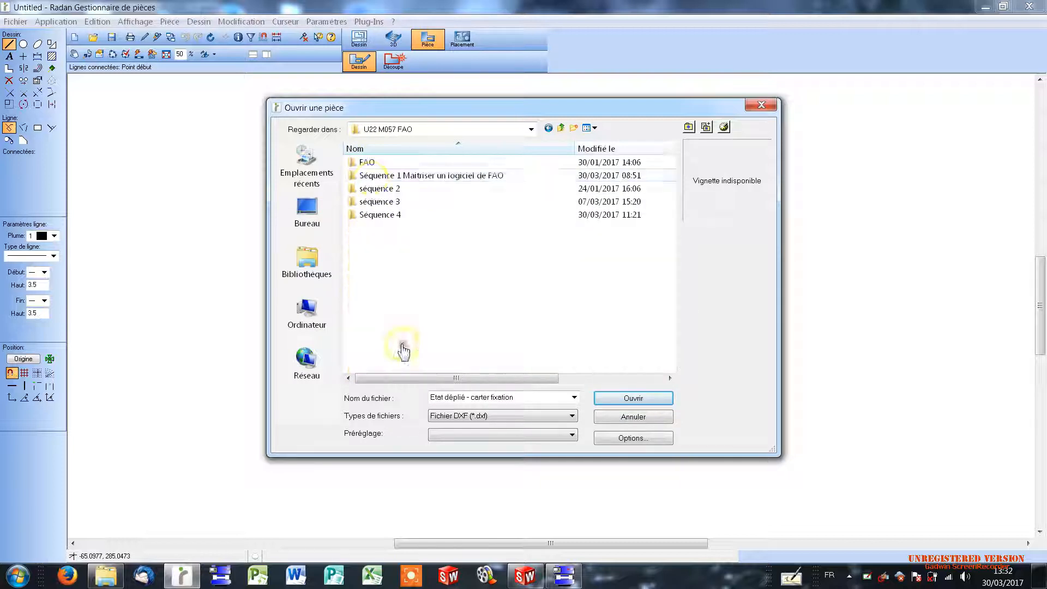
pyautogui.doubleClick(380, 215)
pyautogui.doubleClick(372, 164)
pyautogui.doubleClick(374, 163)
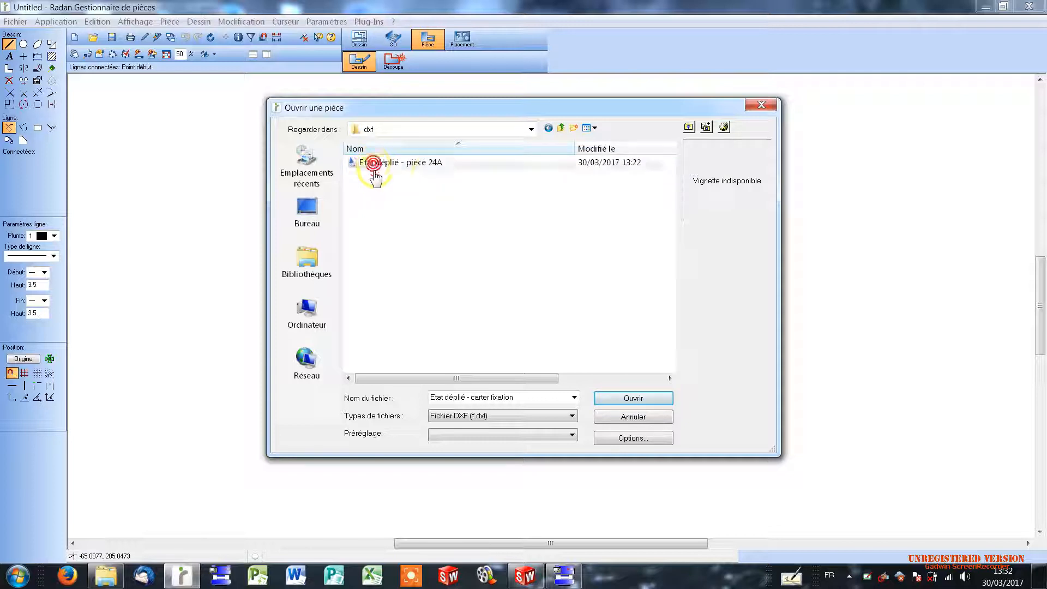
# Open Etat déplié - pièce 24A as a new 1.5 mm Acier part for the Plasma Electro Equipement CN Burny 2.5 machine.
pyautogui.click(425, 165)
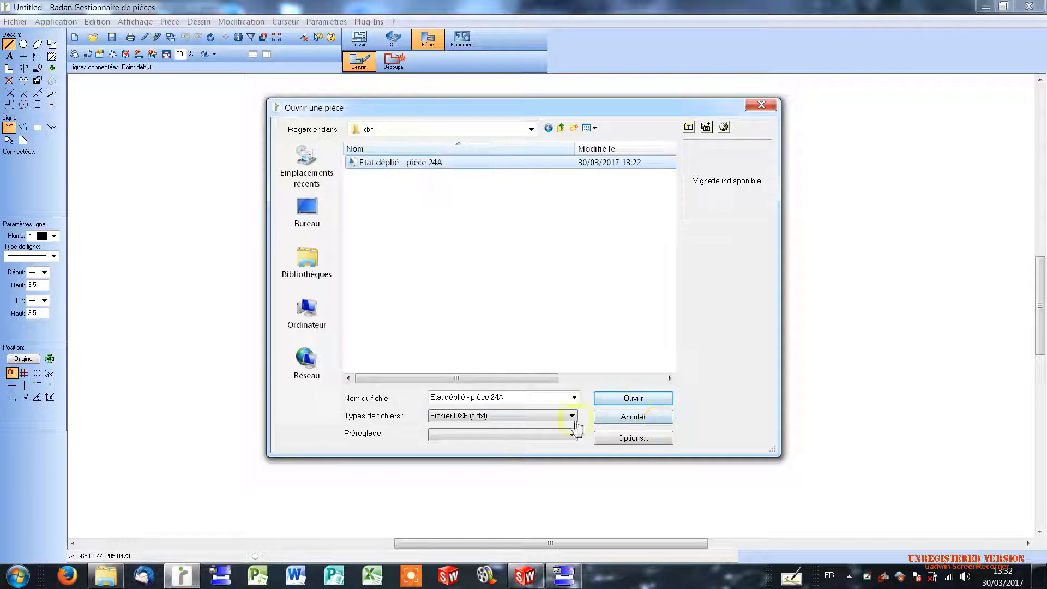
pyautogui.click(632, 400)
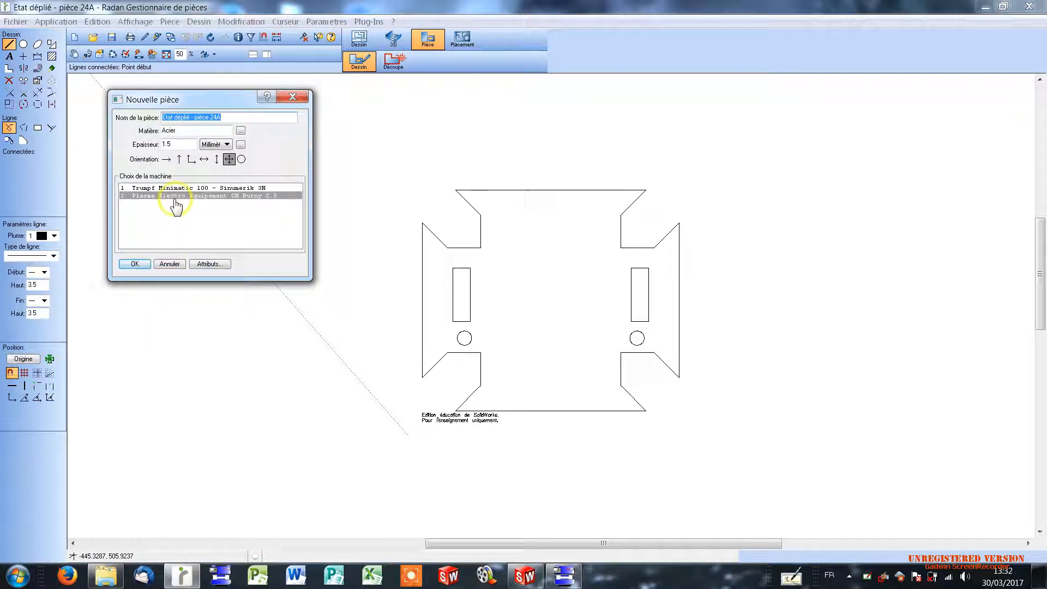
pyautogui.click(134, 263)
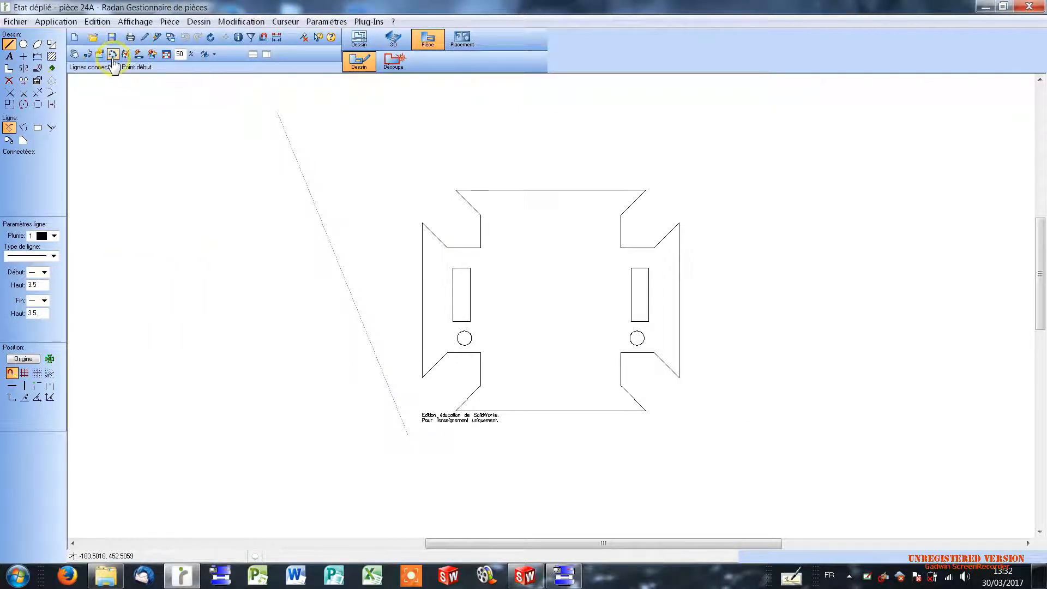
# Clean the part's contours keeping only pen 1 with 0.1 smoothing tolerance, and apply automatic cutting to the part with the default turret.
pyautogui.click(112, 54)
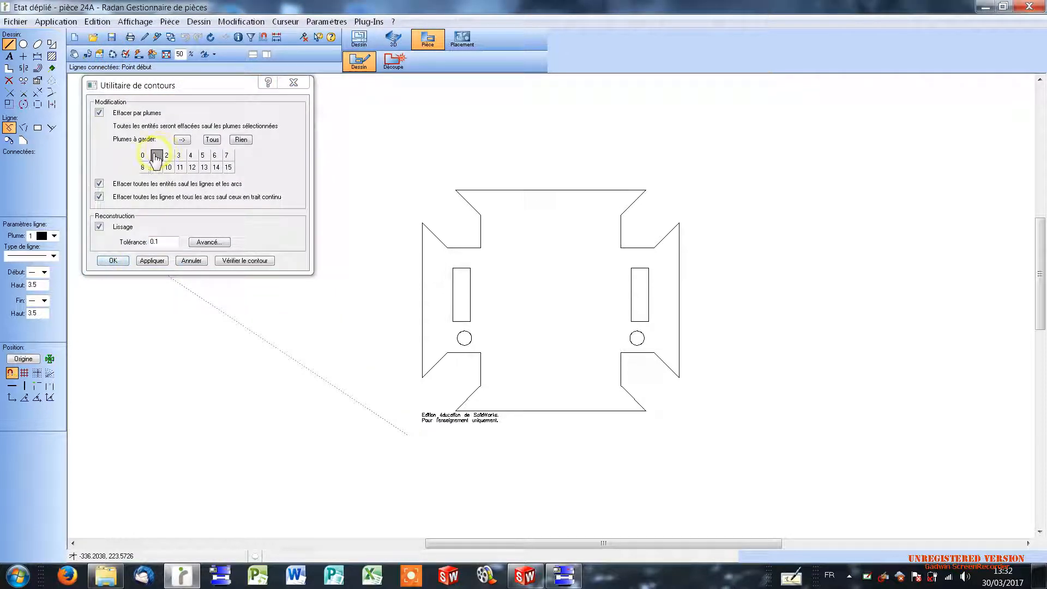
pyautogui.click(109, 262)
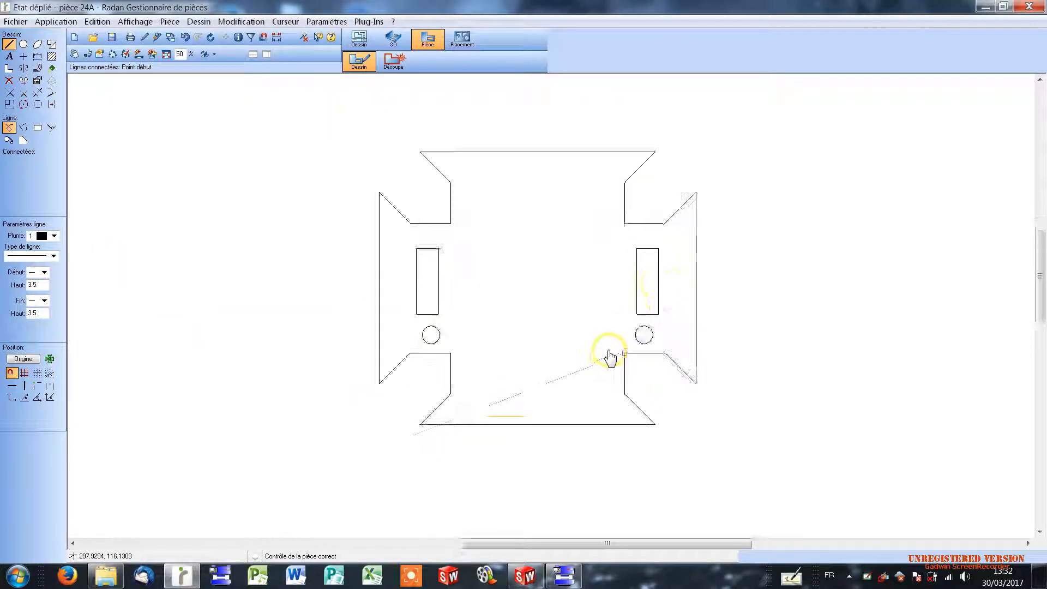
pyautogui.click(394, 61)
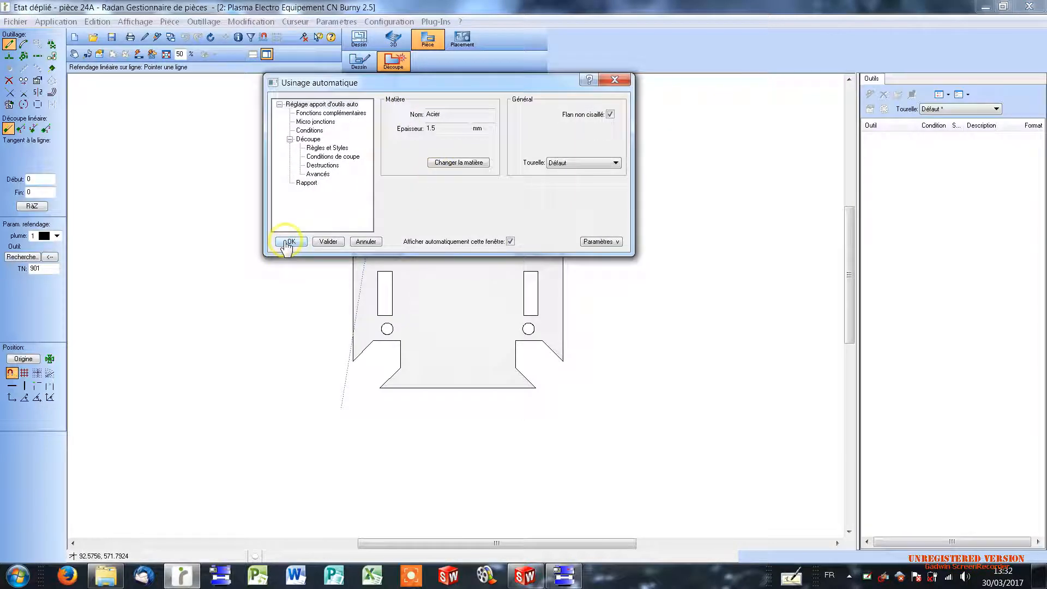
pyautogui.click(290, 242)
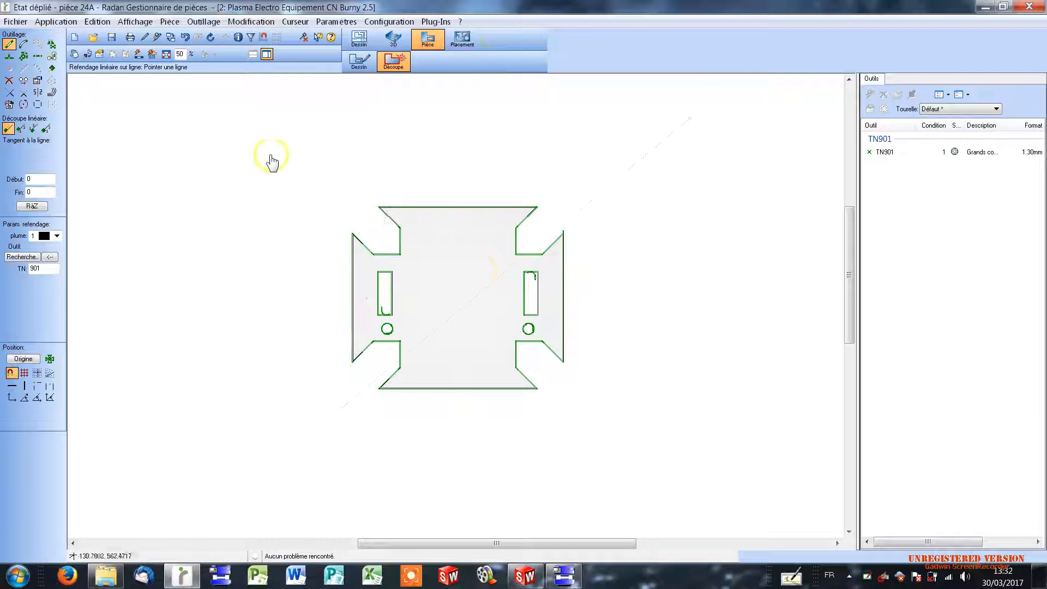
# Start saving the part and create a new folder named sym inside the A1 folder.
pyautogui.click(112, 39)
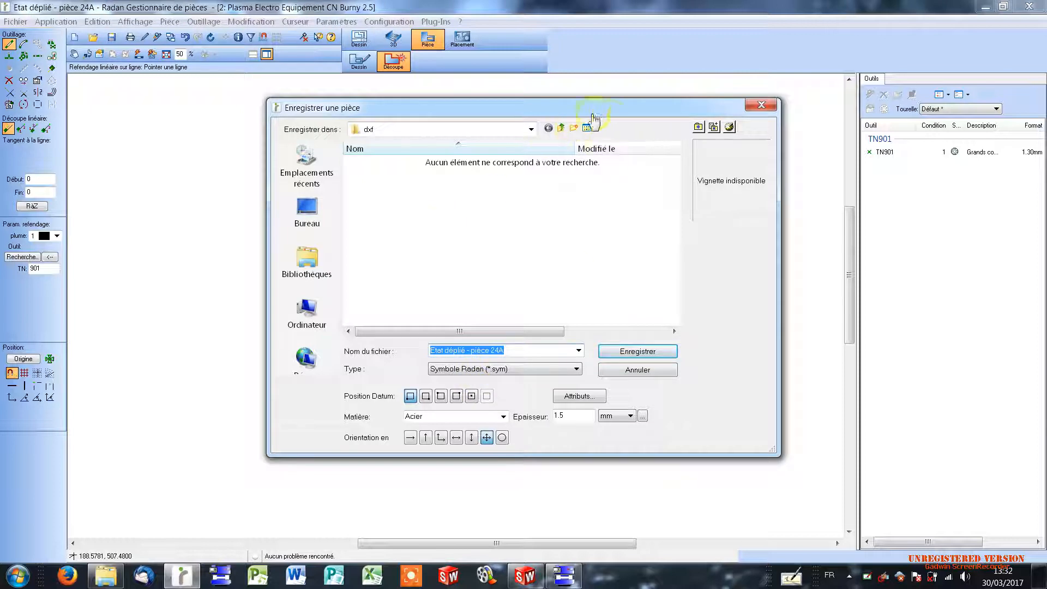
pyautogui.click(561, 128)
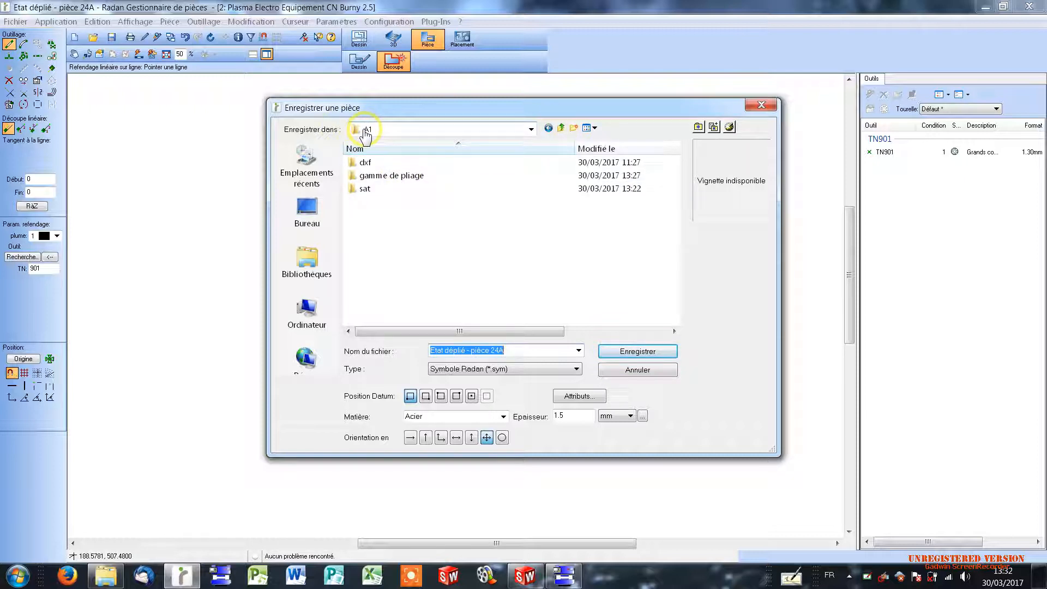
pyautogui.click(572, 127)
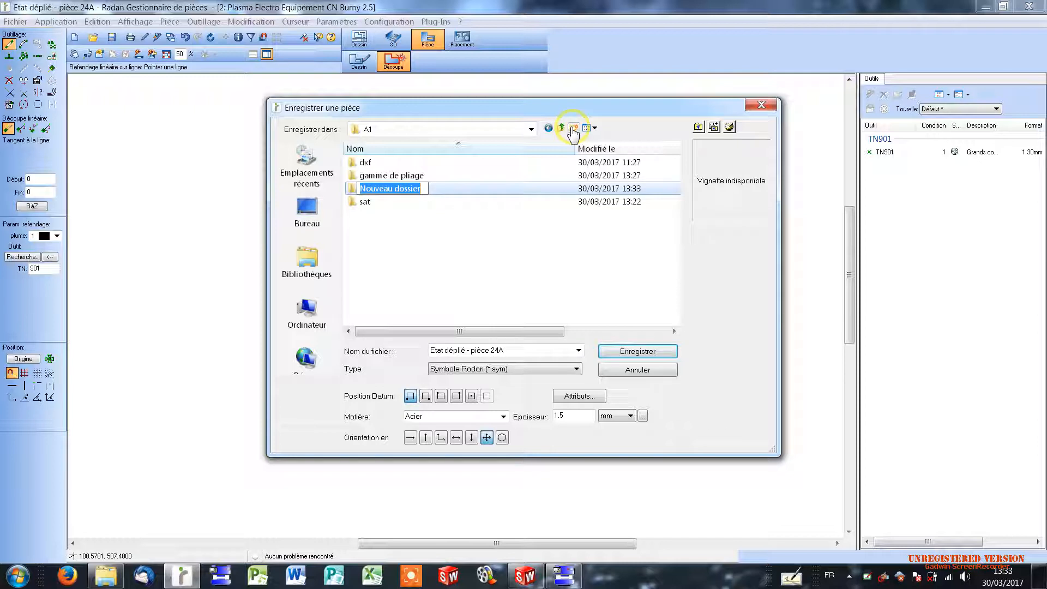
pyautogui.write('sym')
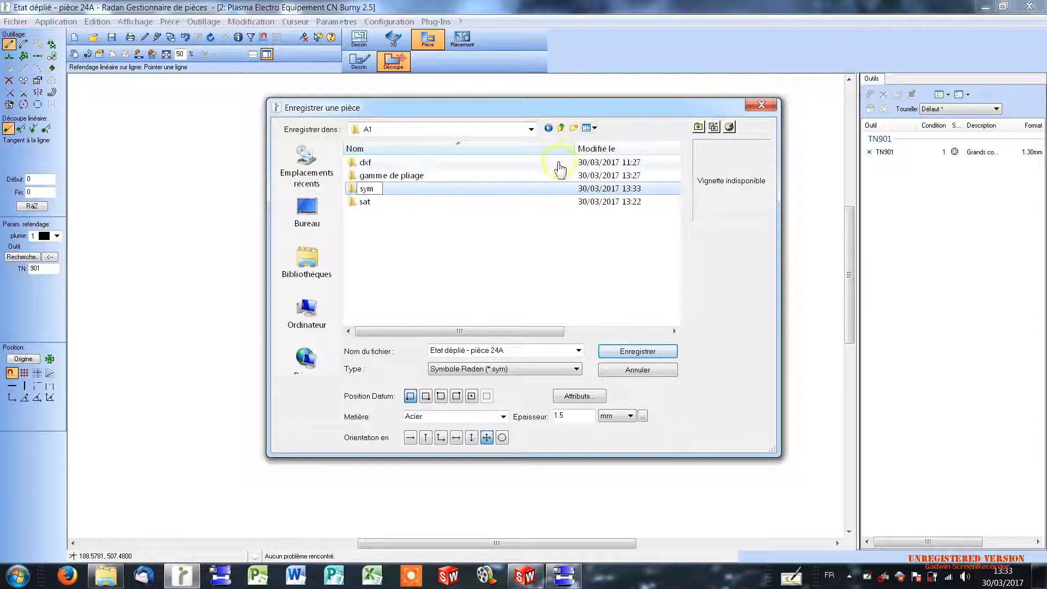
pyautogui.click(427, 227)
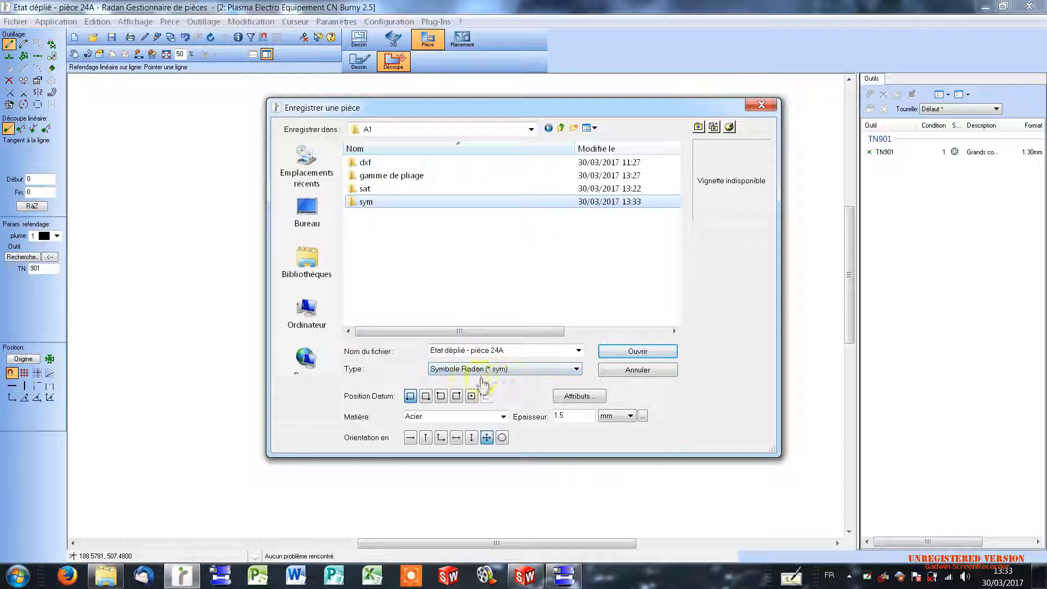
# Save the part in the sym folder as Radan symbol Etat déplié - pièce 24A, with the free-rotation orientation allowed.
pyautogui.doubleClick(364, 203)
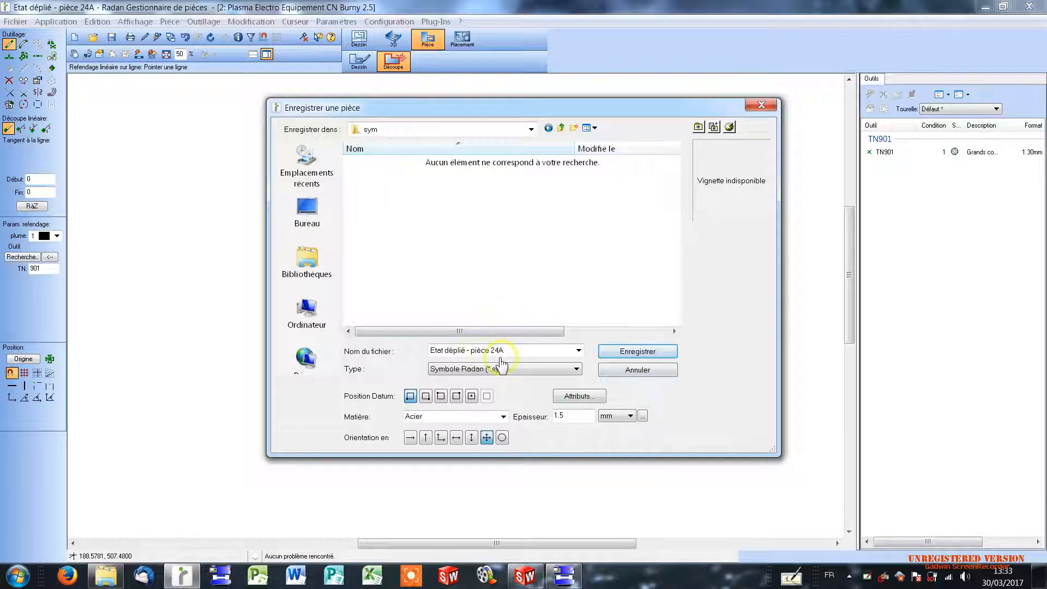
pyautogui.click(501, 437)
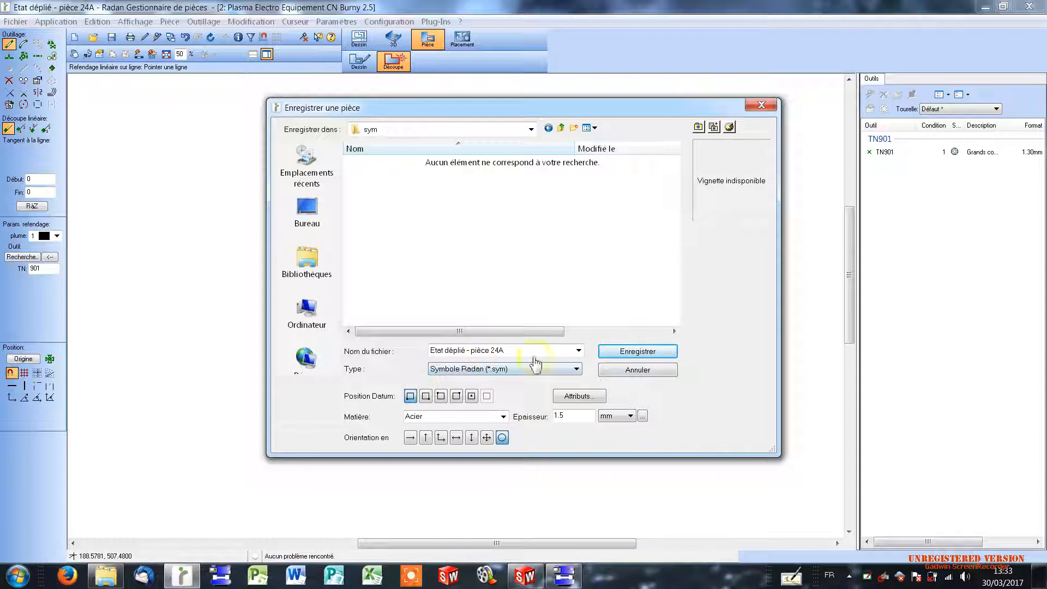
pyautogui.click(636, 351)
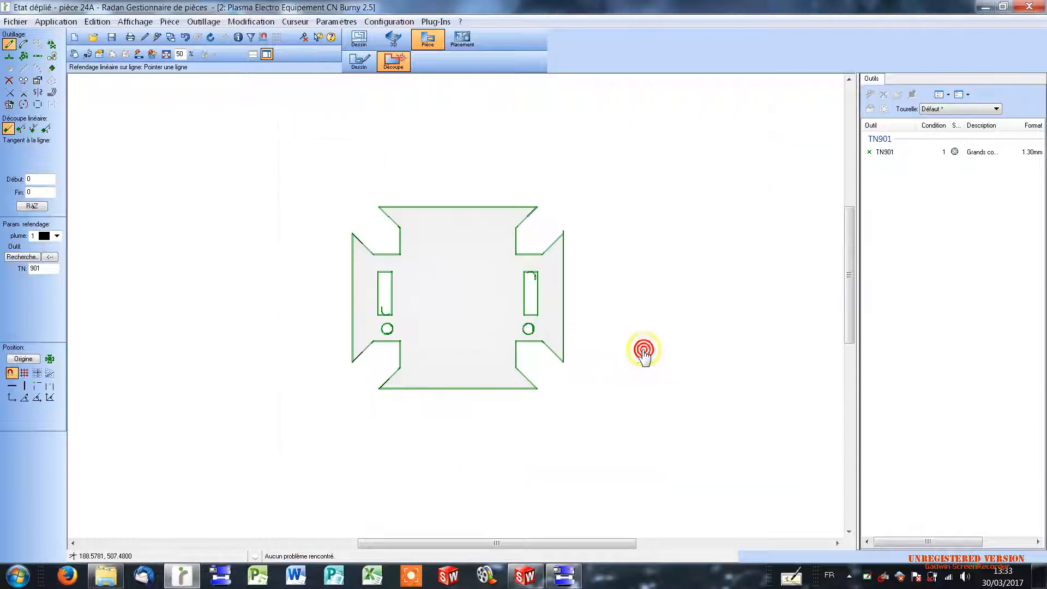
# Switch to the Placement application, open multi-part nesting and delete the carter fixation part from the parts list.
pyautogui.click(467, 41)
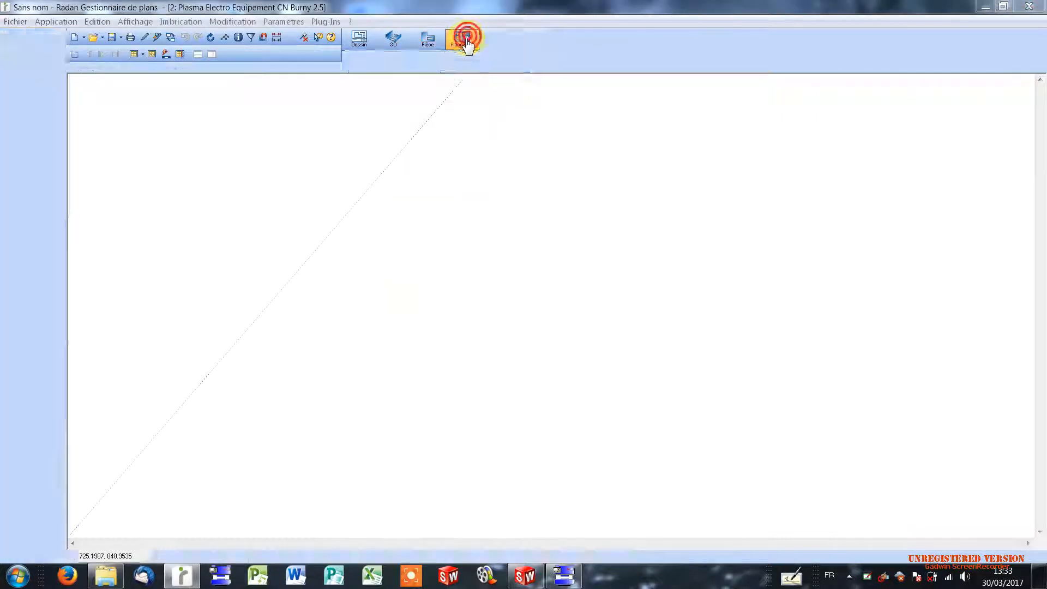
pyautogui.click(152, 54)
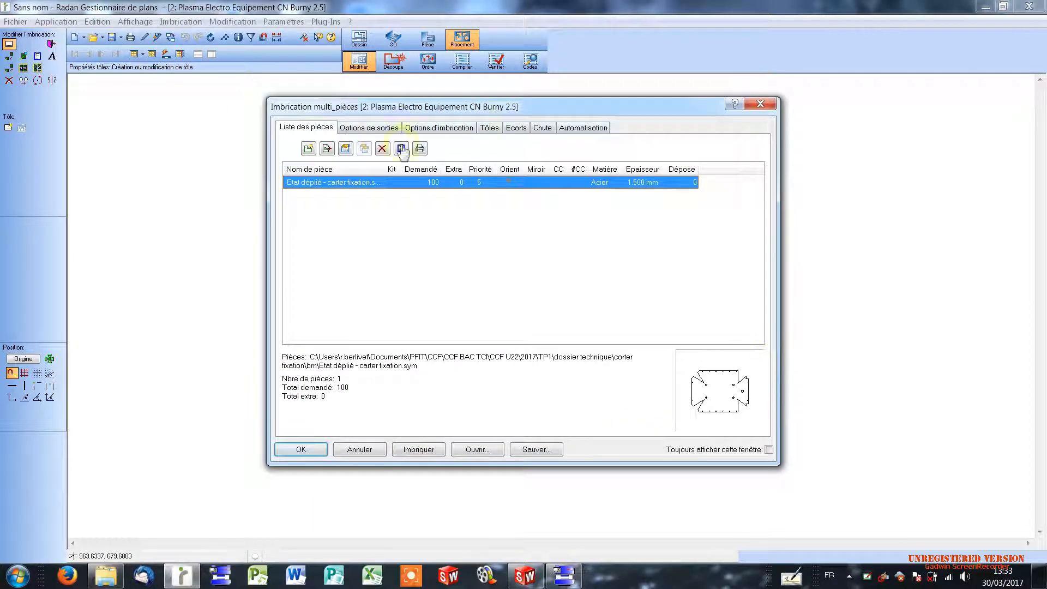
pyautogui.click(383, 149)
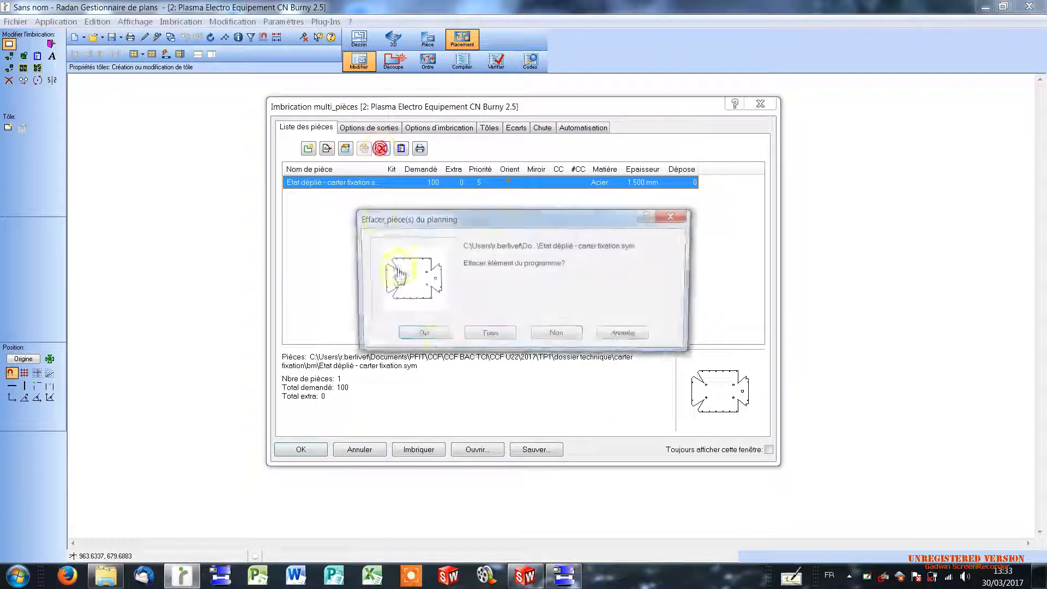
pyautogui.click(425, 335)
# Add the Etat déplié - pièce 24A symbol to the nesting parts list with a requested quantity of 3.
pyautogui.click(307, 149)
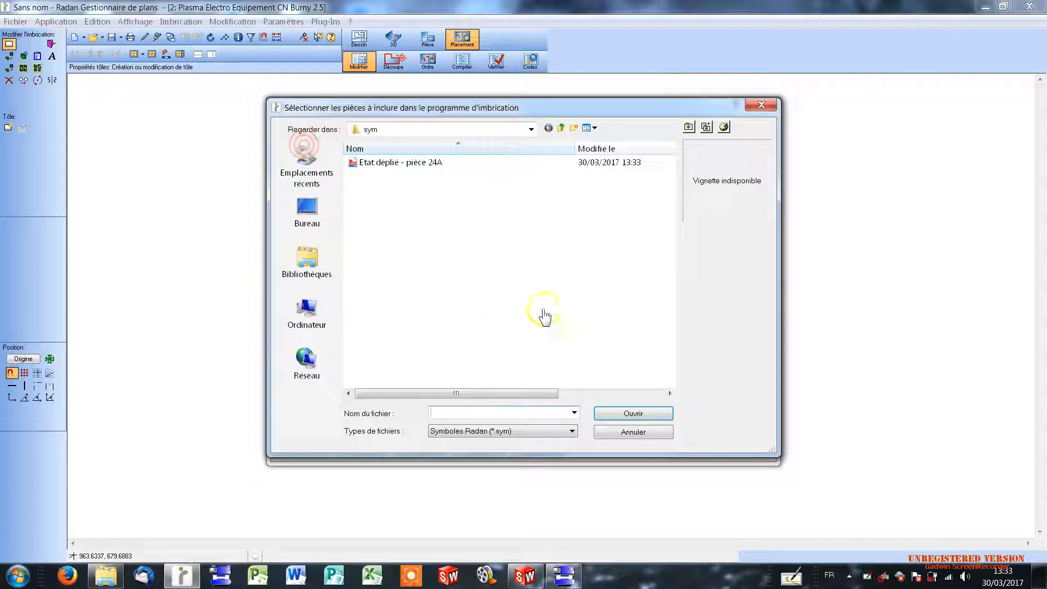
pyautogui.click(397, 161)
pyautogui.click(632, 413)
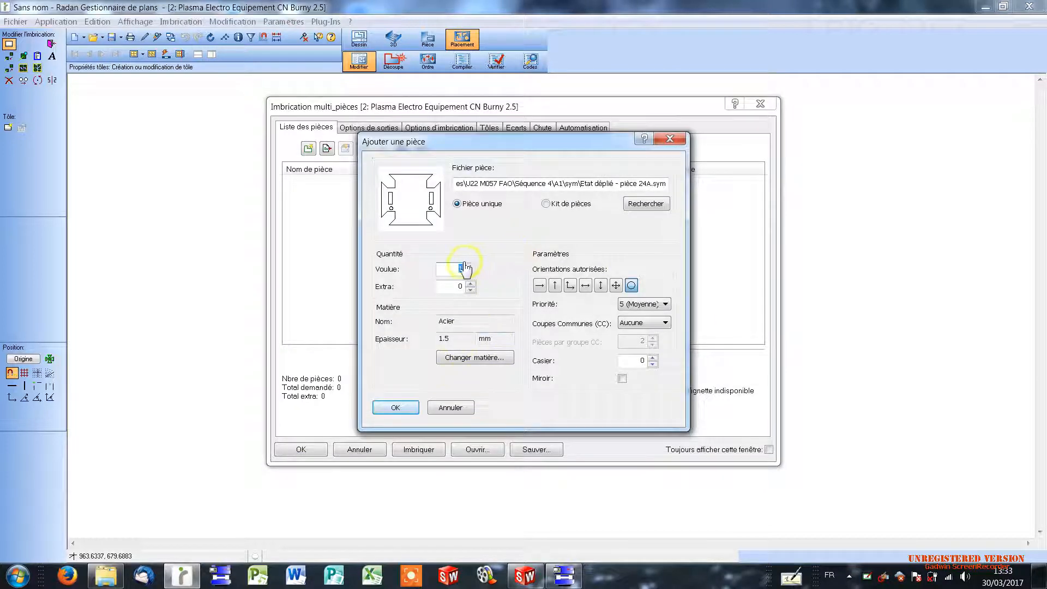
pyautogui.click(470, 266)
pyautogui.click(470, 266)
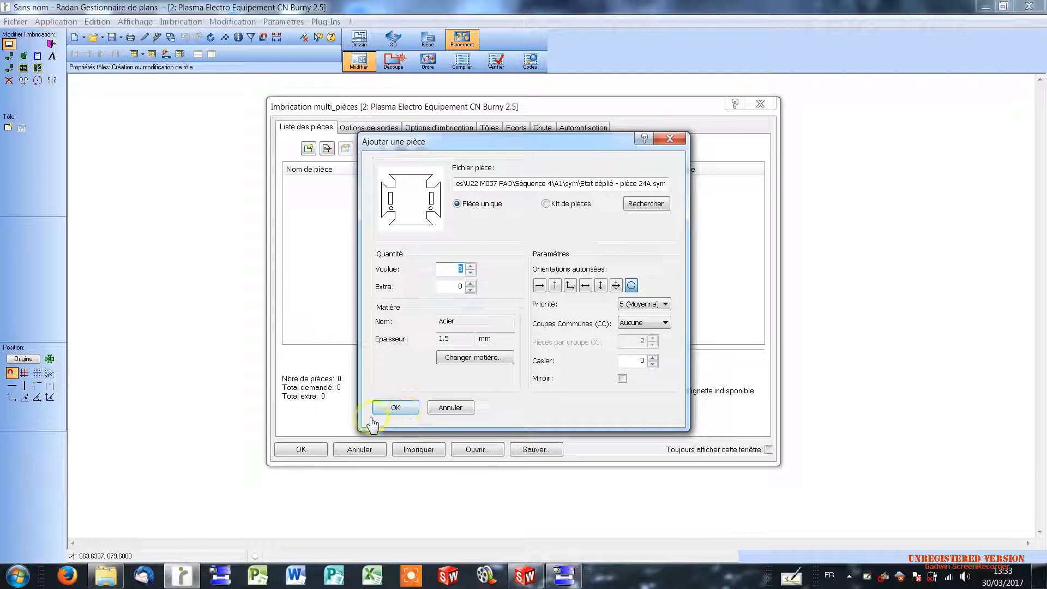
pyautogui.click(403, 413)
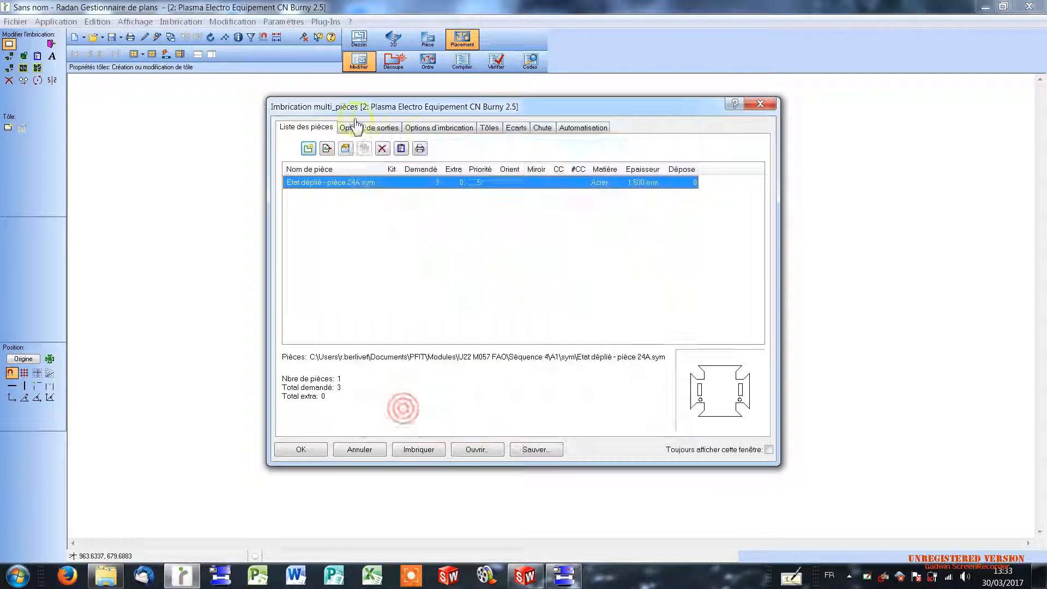
# Name the nesting imbric piece24A in the output options.
pyautogui.click(376, 130)
pyautogui.moveTo(522, 166); pyautogui.dragTo(345, 166)
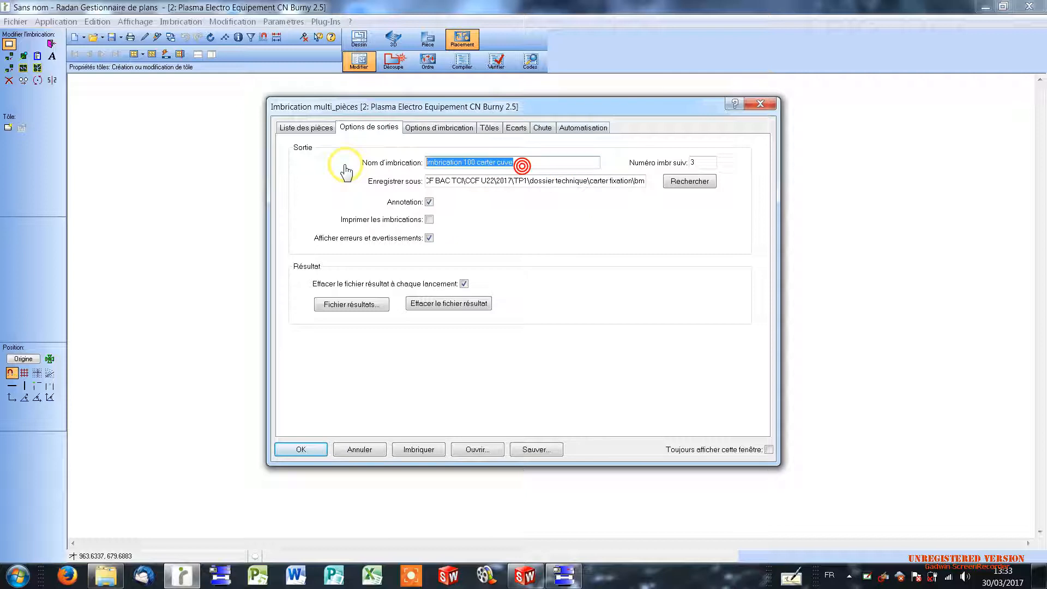
pyautogui.write('imbric piece24A')
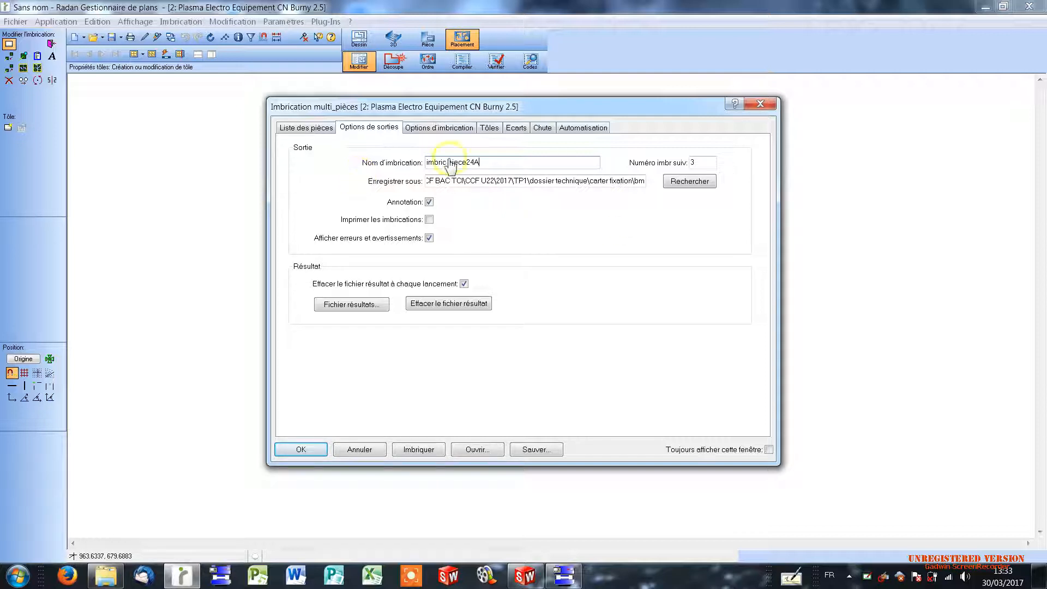
# Start choosing the folder for saving the nestings and expand the personal Documents folder in the Documents library.
pyautogui.click(688, 183)
pyautogui.moveTo(642, 292); pyautogui.dragTo(643, 256)
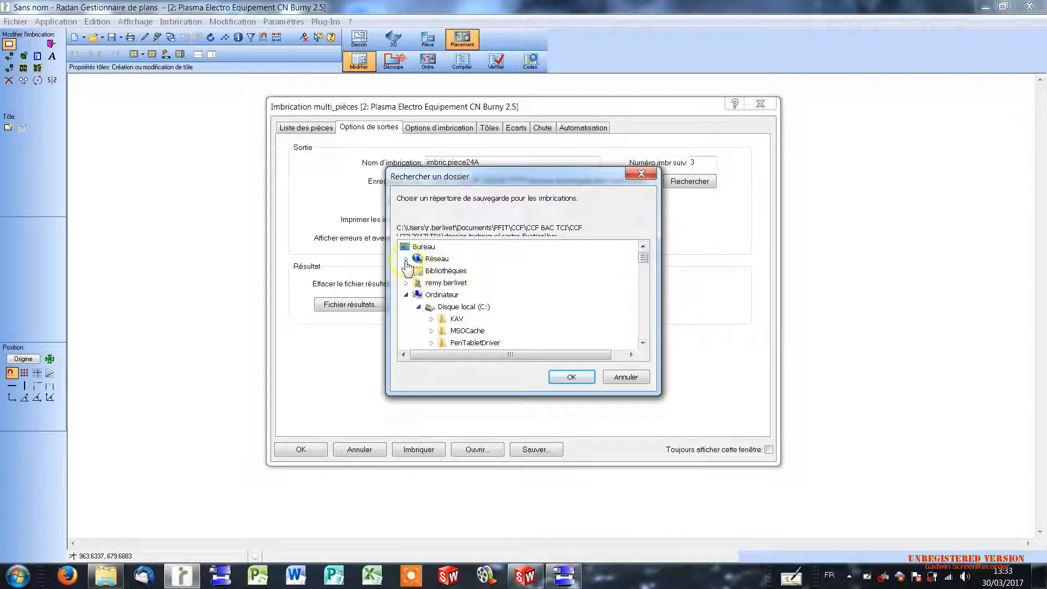
pyautogui.click(417, 307)
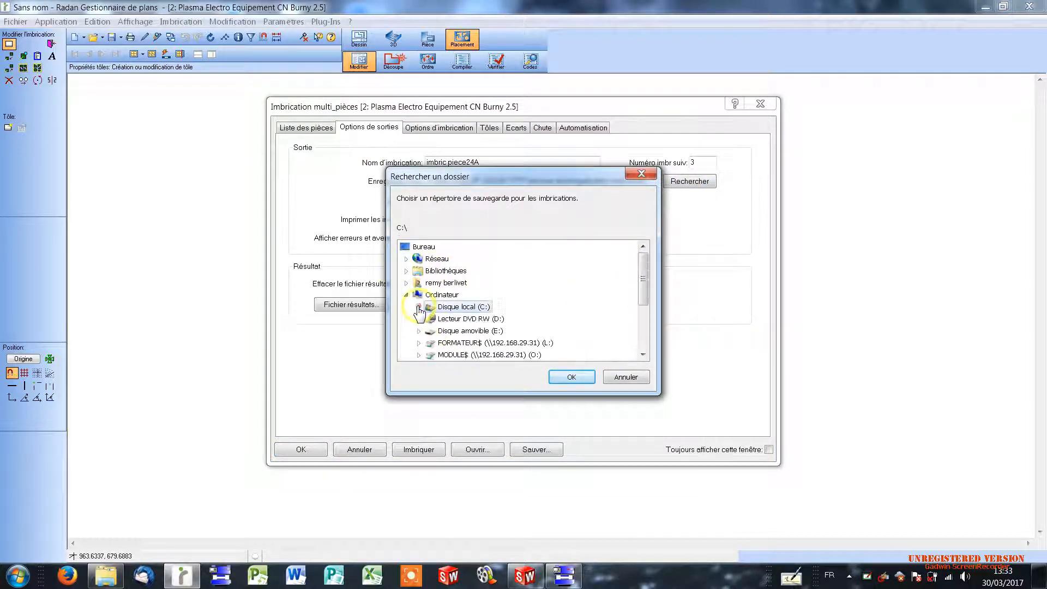
pyautogui.click(405, 269)
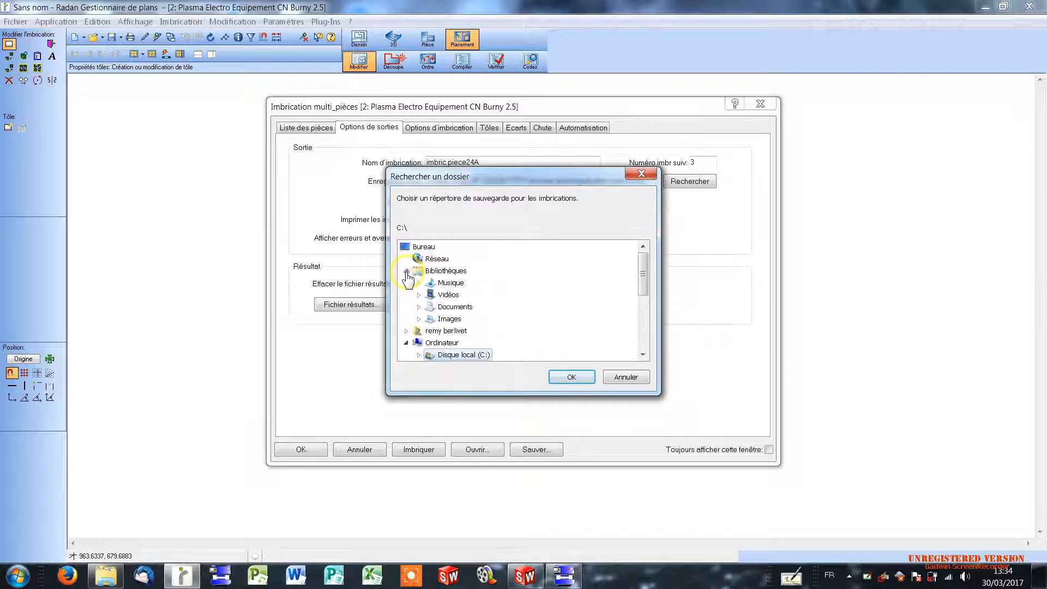
pyautogui.click(419, 307)
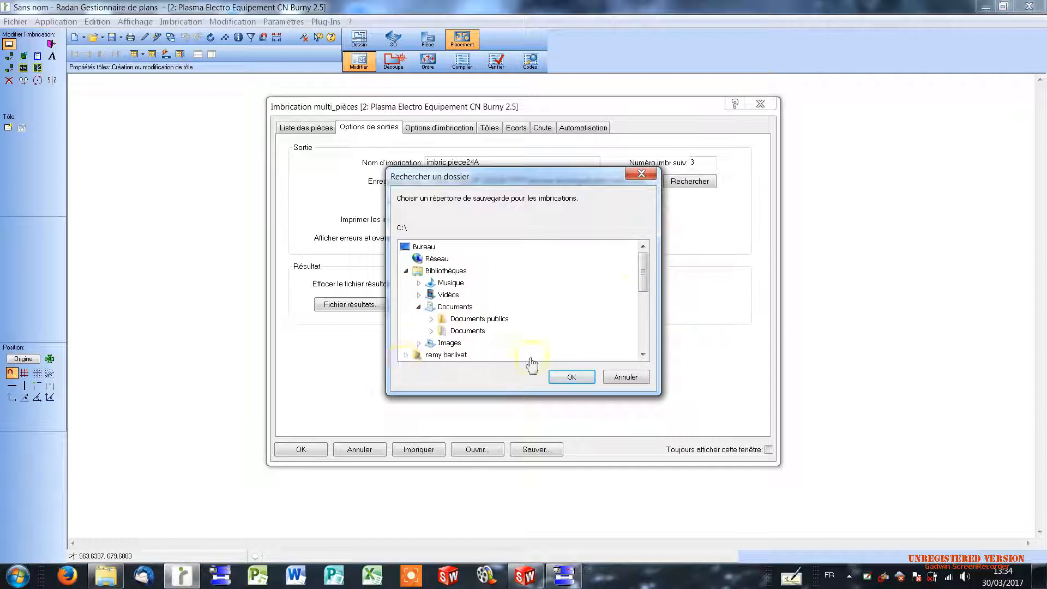
pyautogui.moveTo(643, 275)
pyautogui.mouseDown()
pyautogui.moveTo(643, 323)
pyautogui.moveTo(644, 287)
pyautogui.mouseUp()
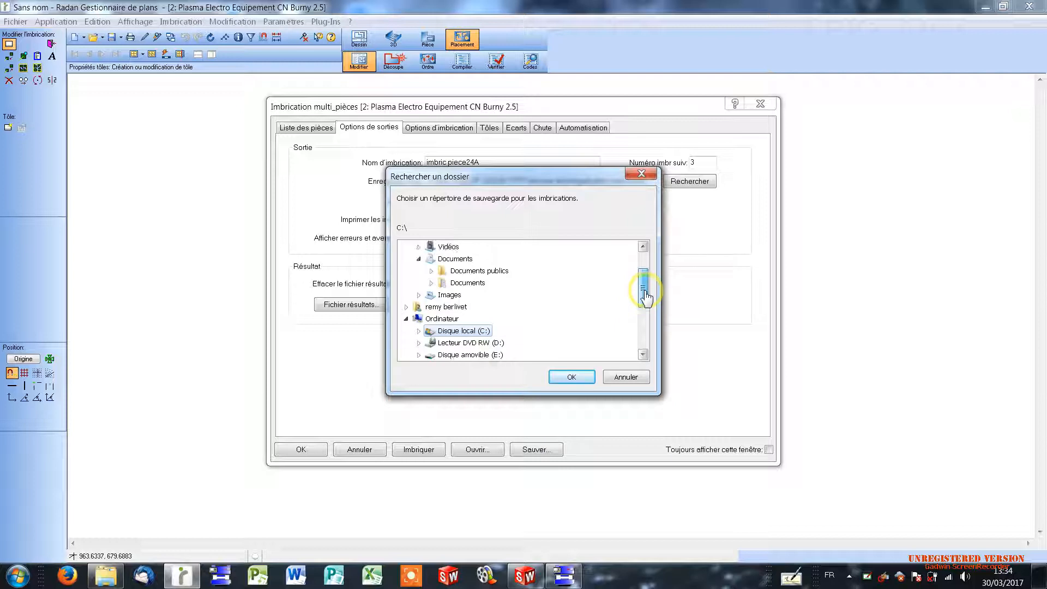
pyautogui.click(430, 283)
# Set the nesting save folder to PFIT\Modules\U22 M057 FAO\Séquence 4\A1.
pyautogui.moveTo(643, 276); pyautogui.dragTo(642, 303)
pyautogui.click(445, 318)
pyautogui.click(483, 320)
pyautogui.doubleClick(483, 322)
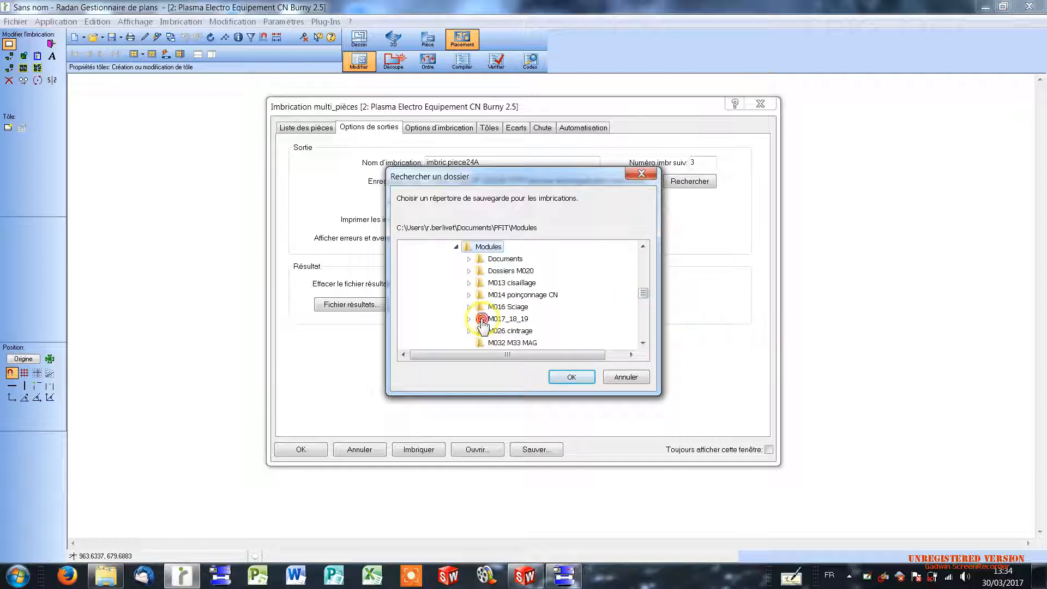
pyautogui.moveTo(642, 299); pyautogui.dragTo(644, 307)
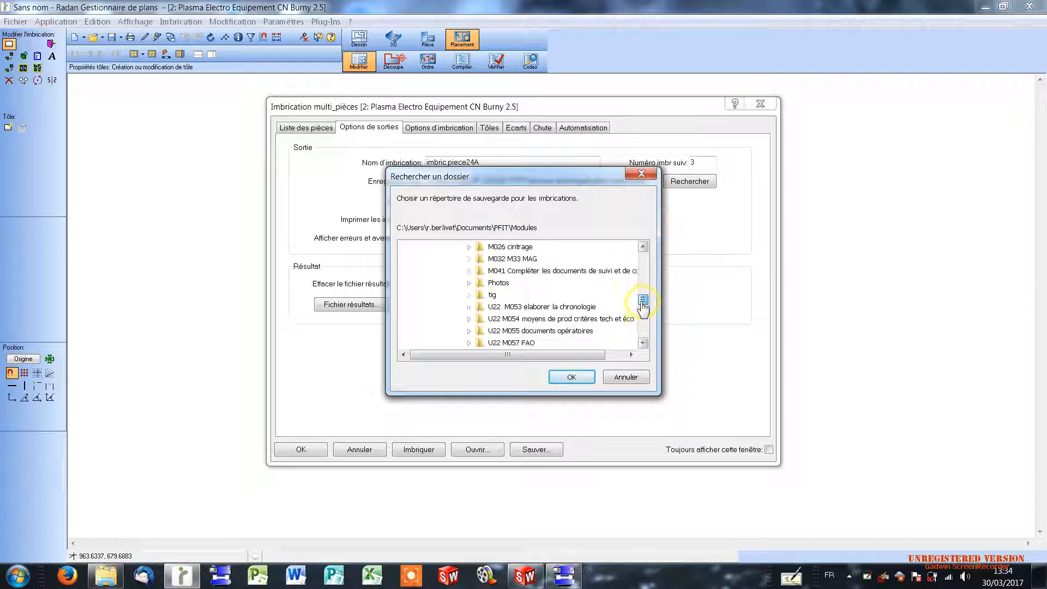
pyautogui.doubleClick(521, 344)
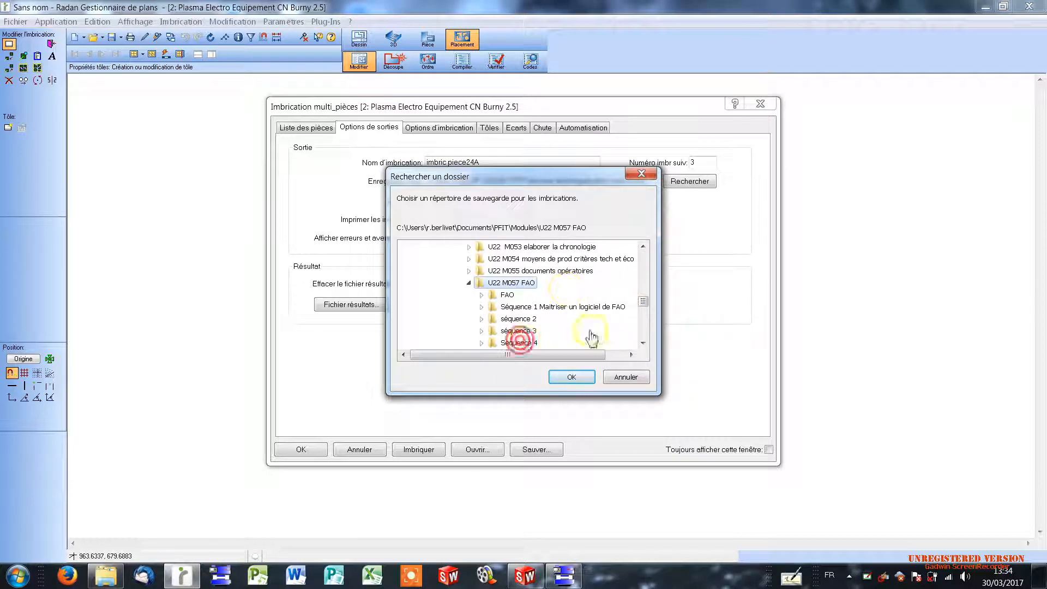
pyautogui.doubleClick(519, 344)
pyautogui.doubleClick(518, 343)
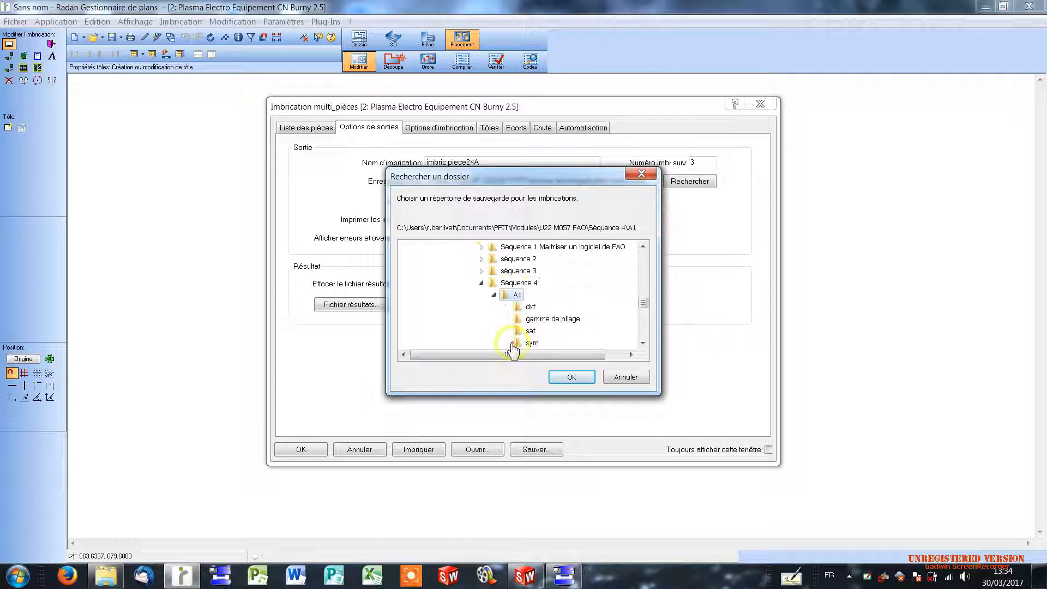
pyautogui.moveTo(643, 303); pyautogui.dragTo(643, 306)
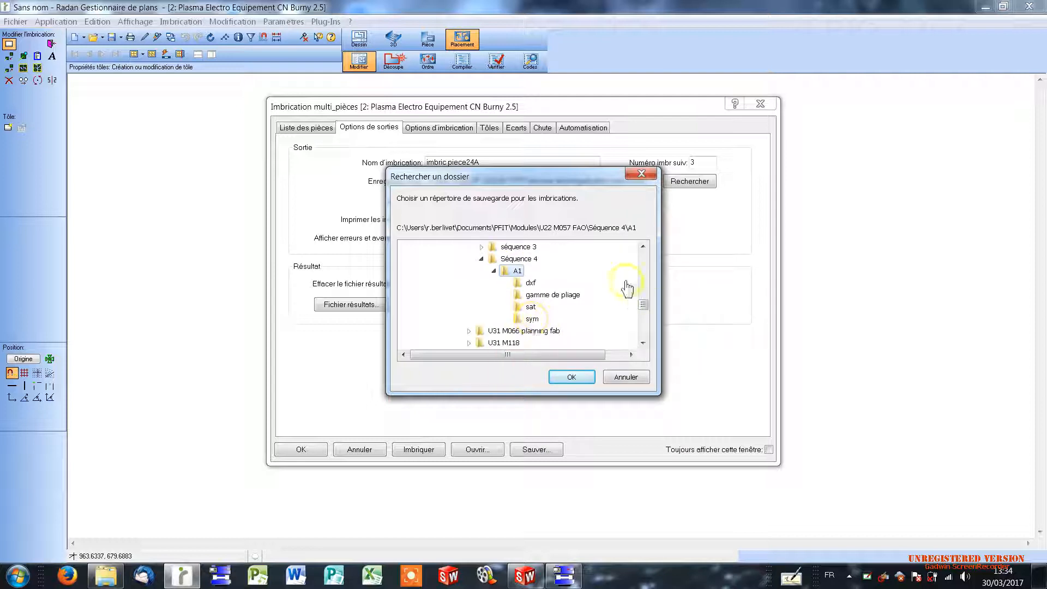
pyautogui.click(572, 378)
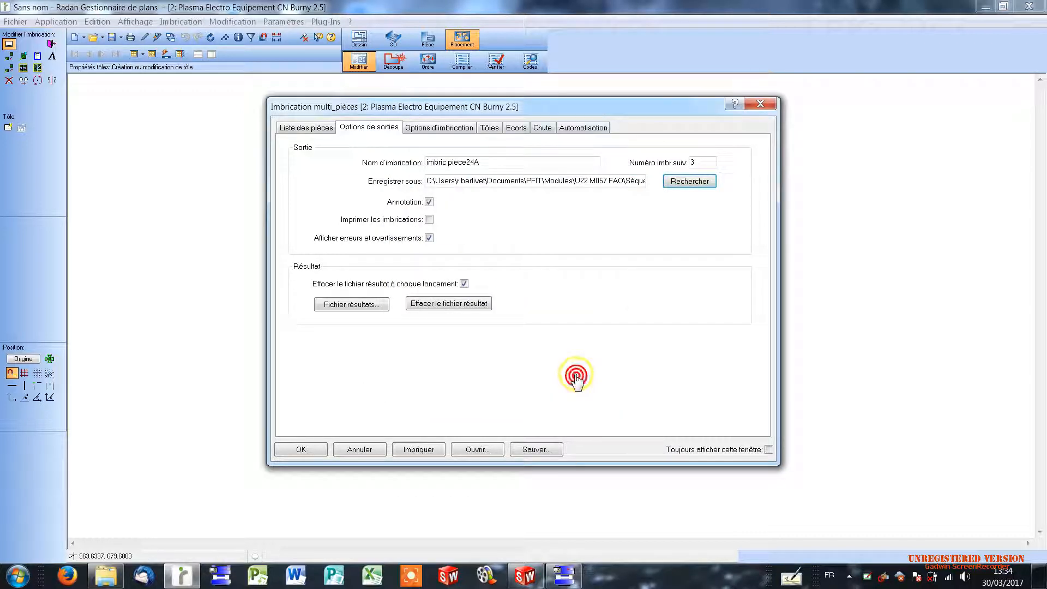
# Check the save path, set the next nesting number to 1 and review the calculation time in the nesting options.
pyautogui.moveTo(429, 187); pyautogui.dragTo(668, 189)
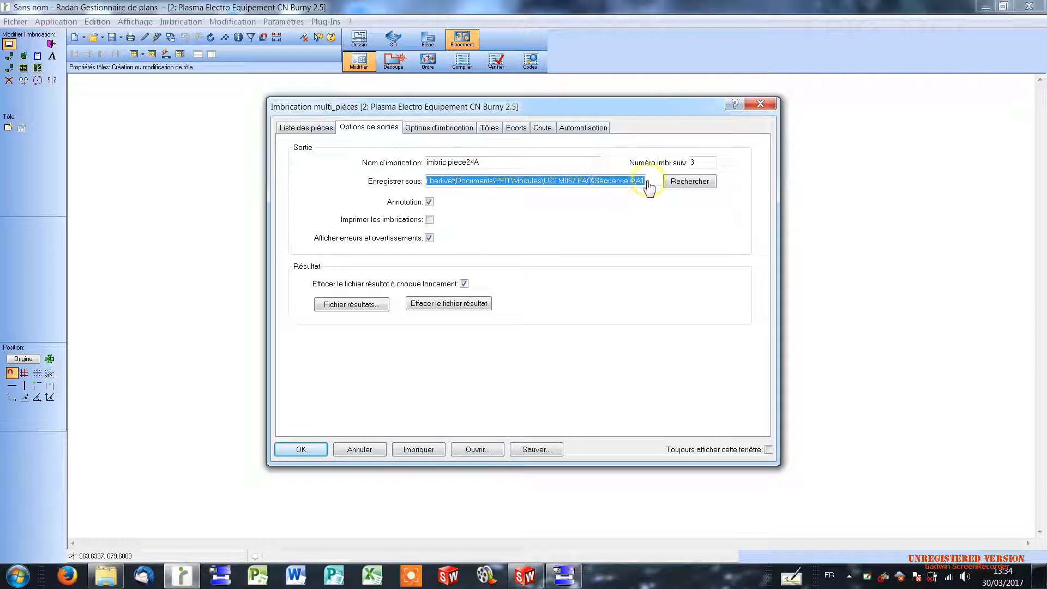
pyautogui.doubleClick(703, 161)
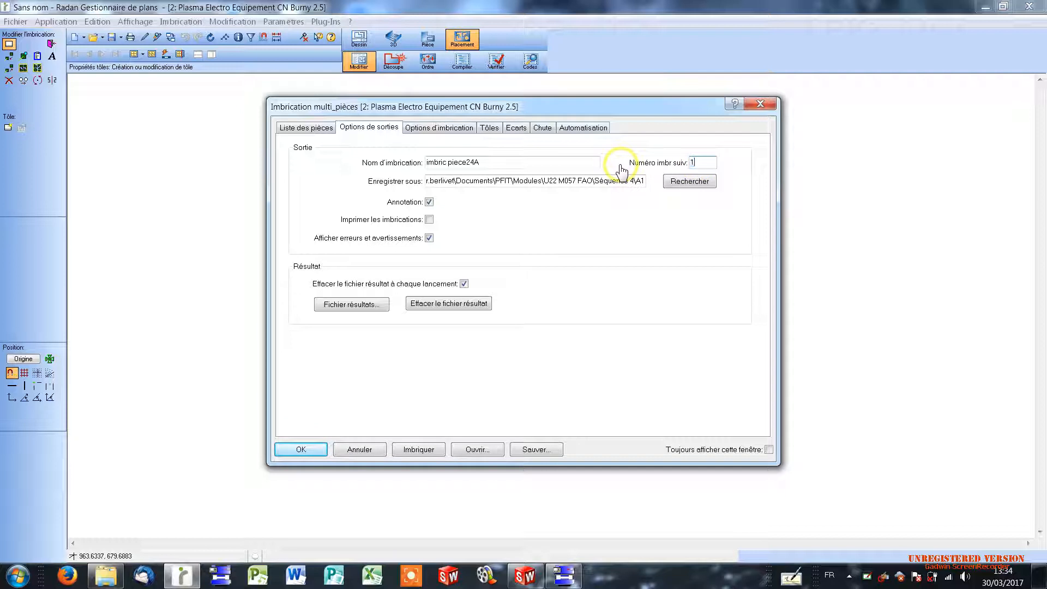
pyautogui.click(441, 127)
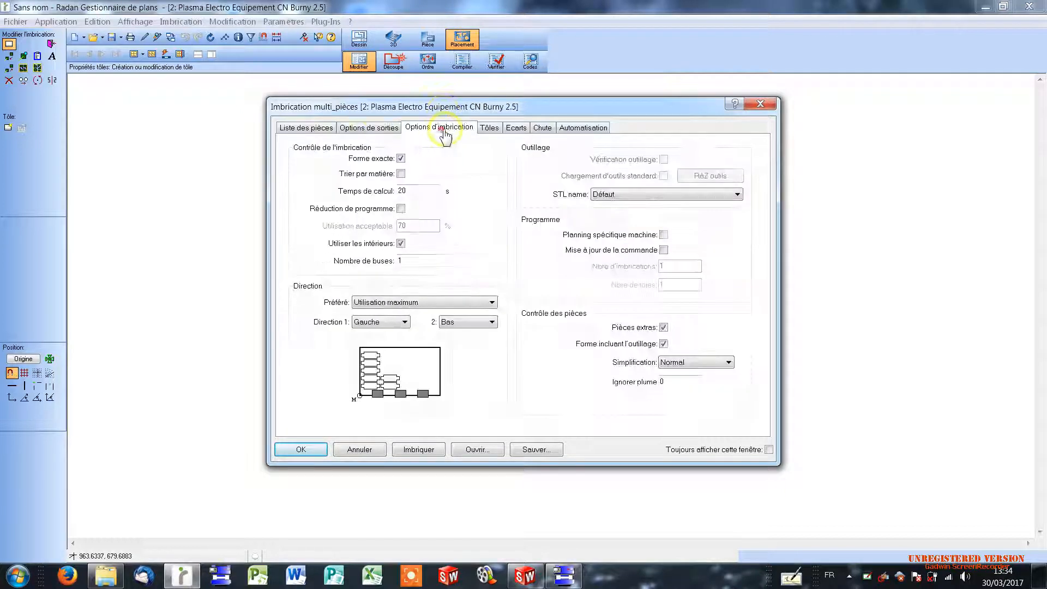
pyautogui.click(421, 191)
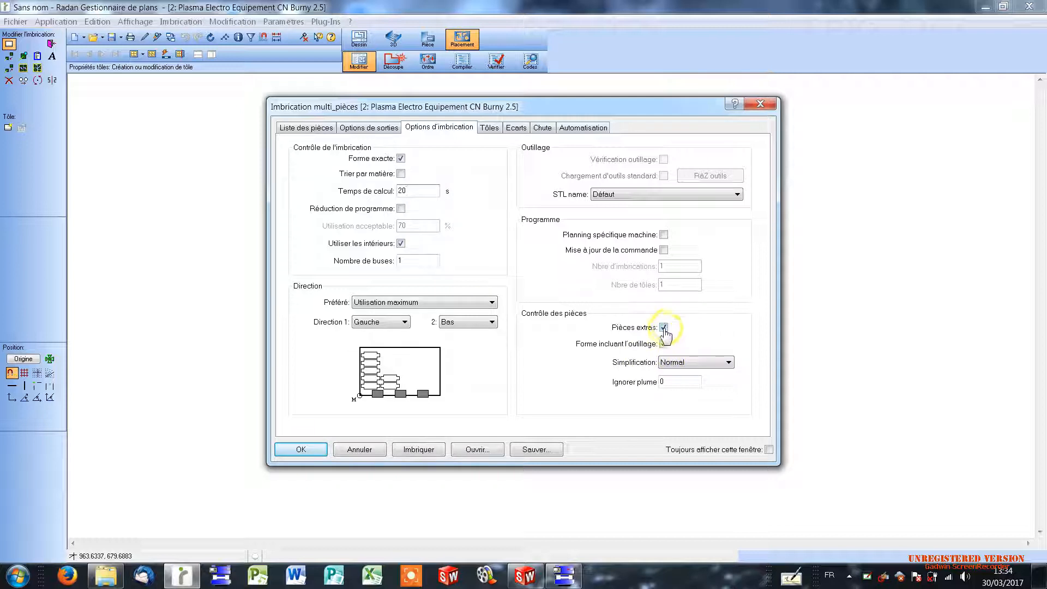
# Set the single sheet format to 2000 x 1000 mm and confirm the material as Acier, 1.5 mm thick.
pyautogui.click(490, 129)
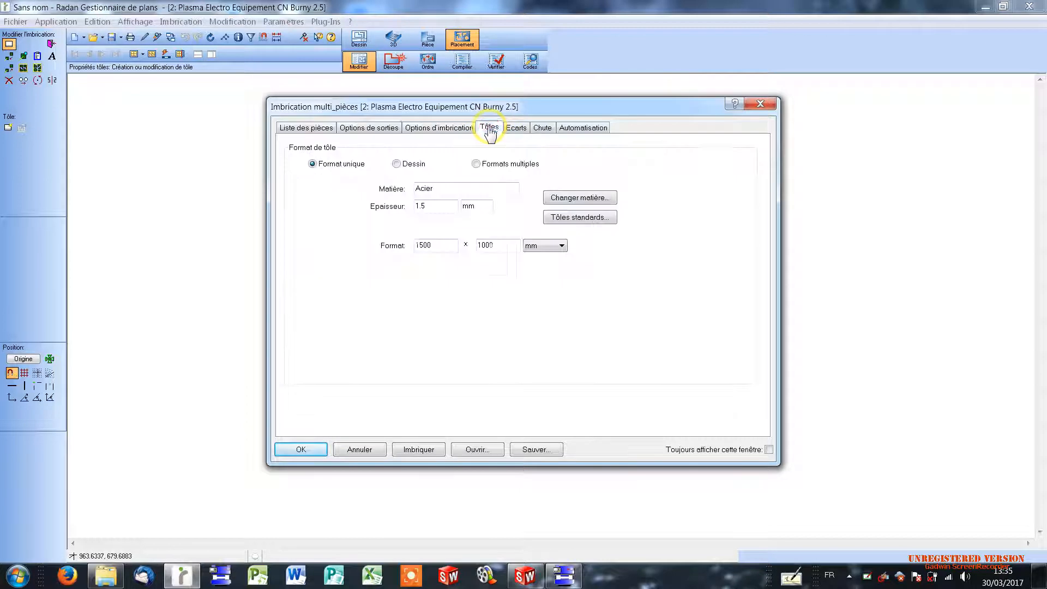
pyautogui.doubleClick(435, 247)
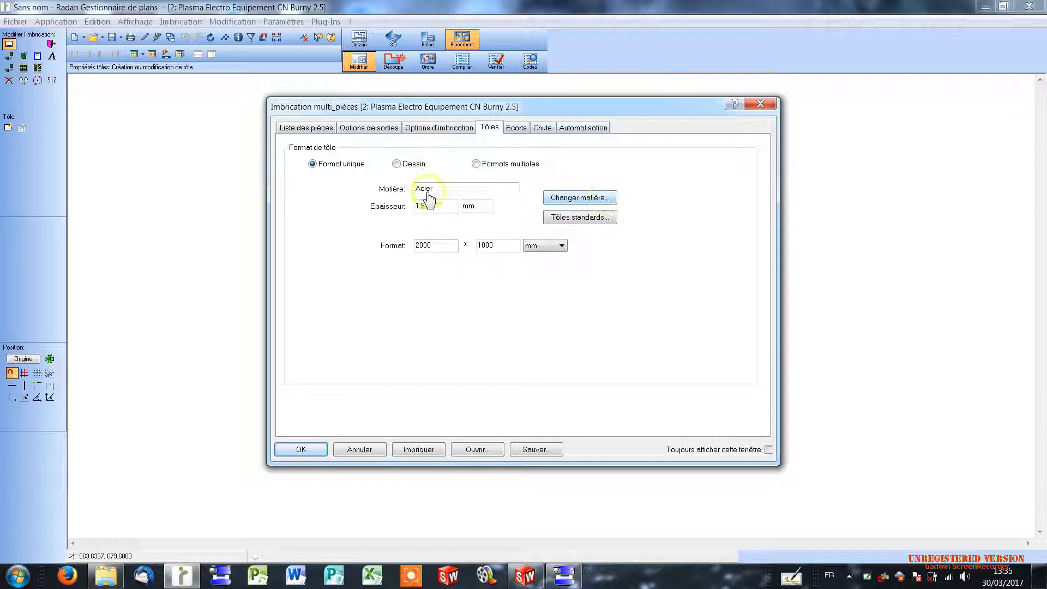
pyautogui.click(561, 198)
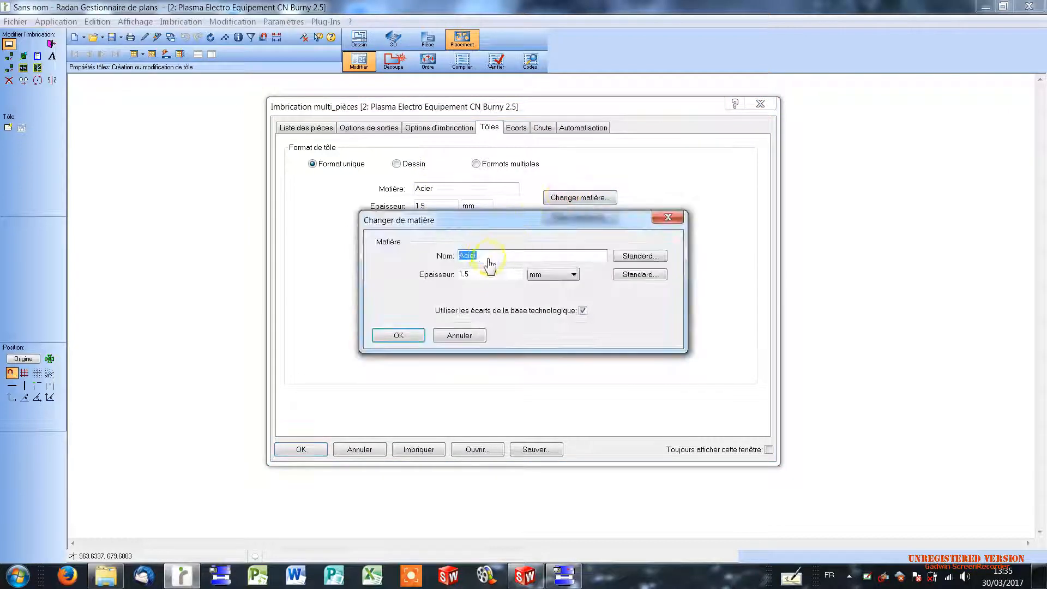
pyautogui.doubleClick(482, 277)
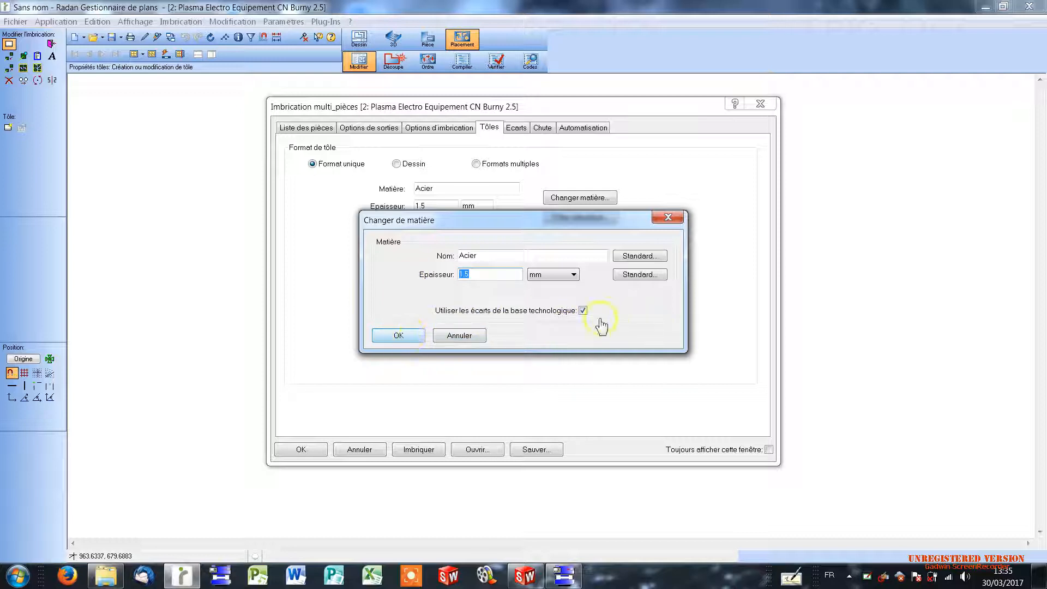
pyautogui.click(582, 310)
pyautogui.click(399, 335)
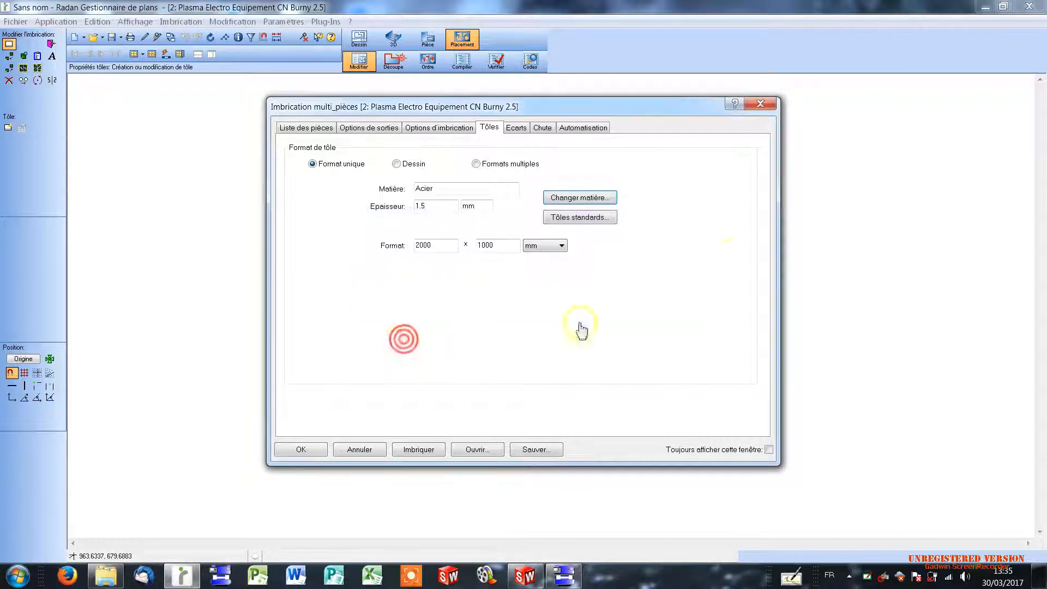
# Set the clamp zone (S) to 10 in the nesting spacing parameters.
pyautogui.click(515, 128)
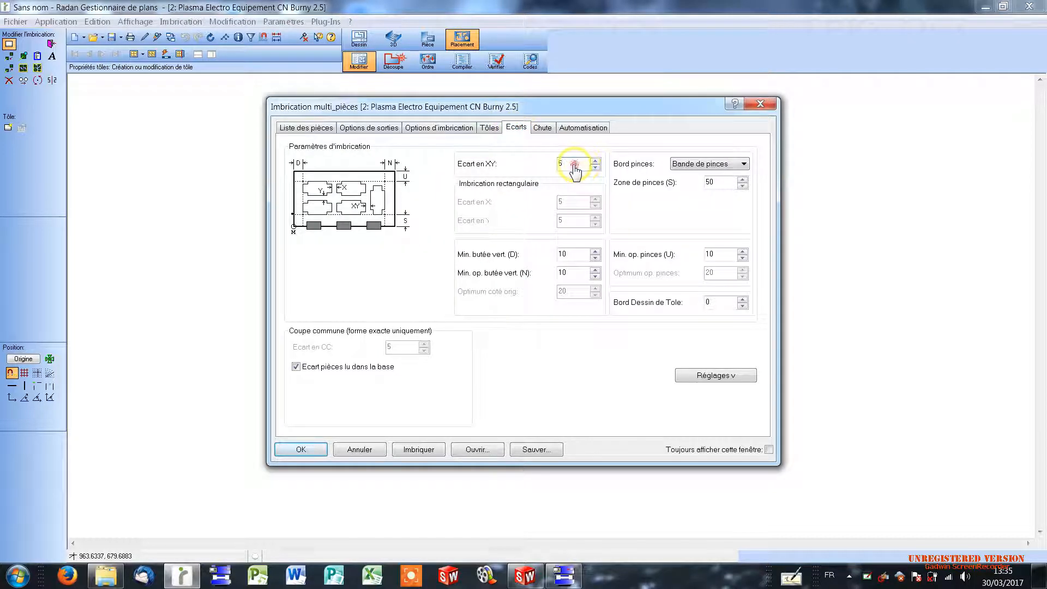
pyautogui.doubleClick(723, 179)
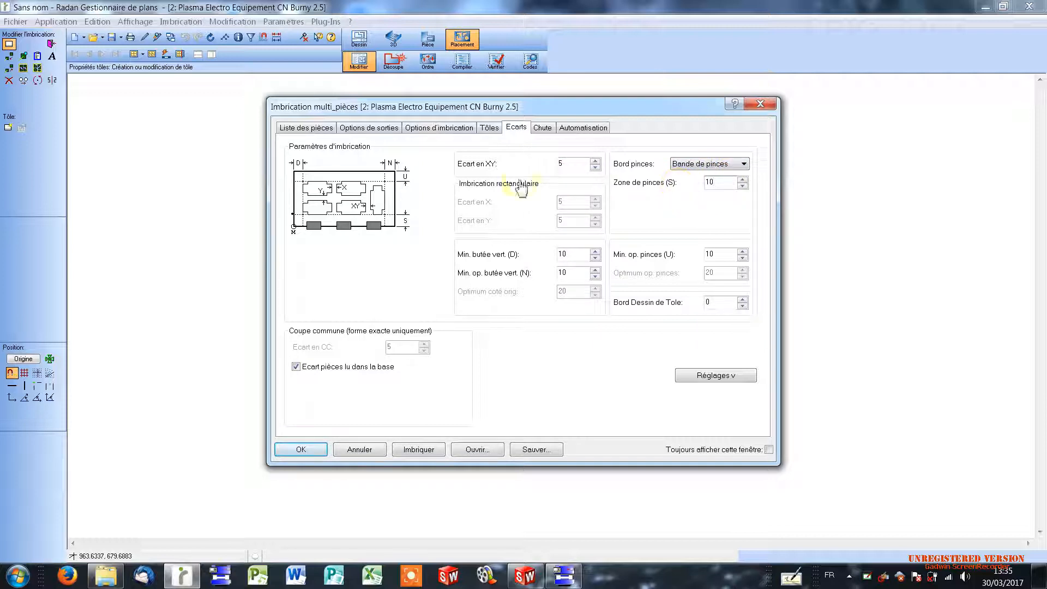
pyautogui.click(386, 232)
pyautogui.click(719, 194)
pyautogui.click(724, 182)
# Review the scrap and automation options, then run the nesting and accept the proposed layout.
pyautogui.click(548, 135)
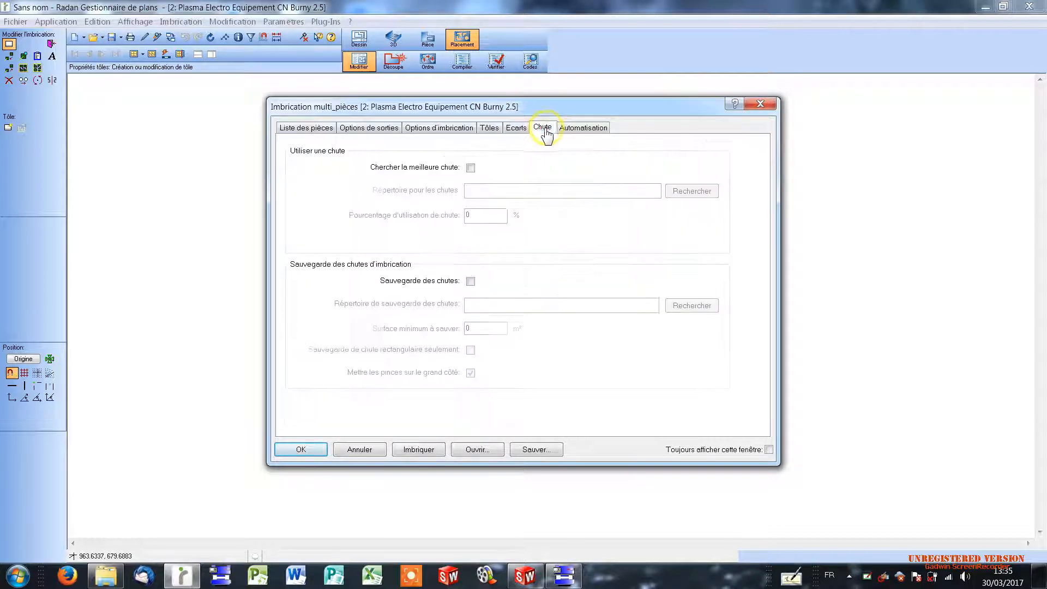
pyautogui.click(580, 132)
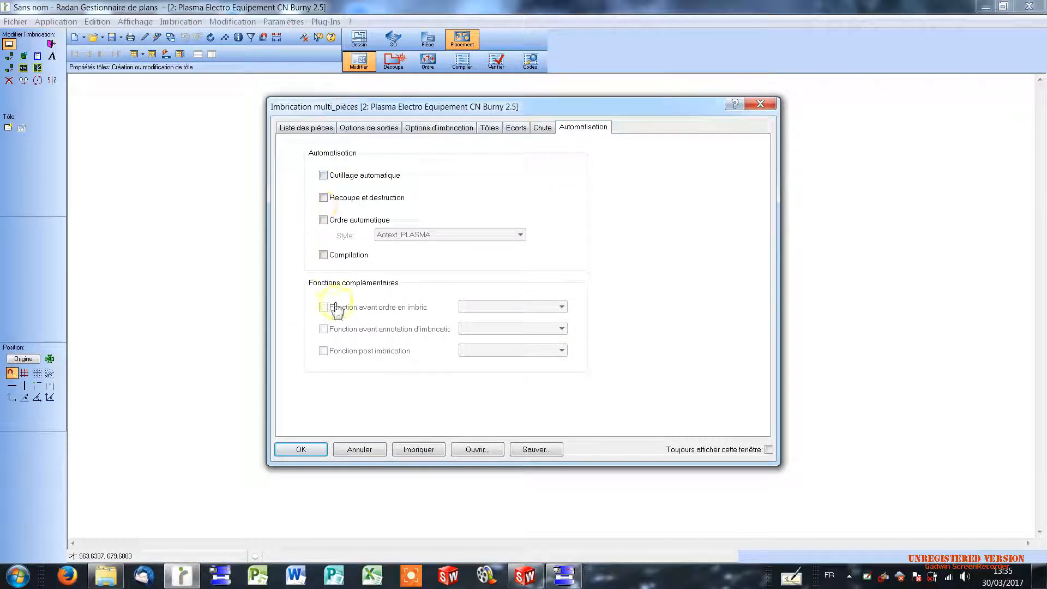
pyautogui.click(431, 451)
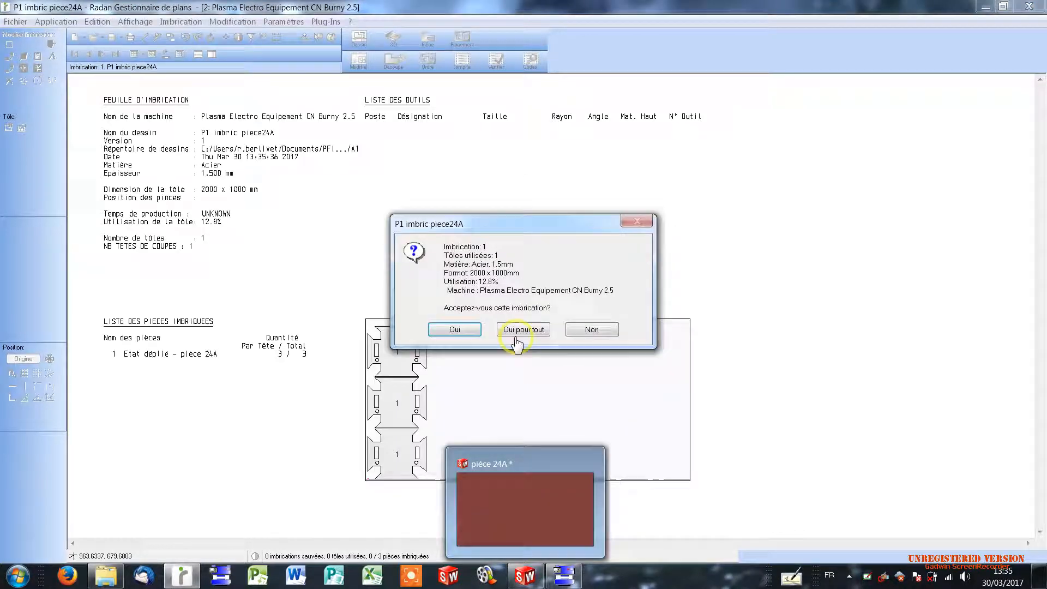
pyautogui.click(455, 333)
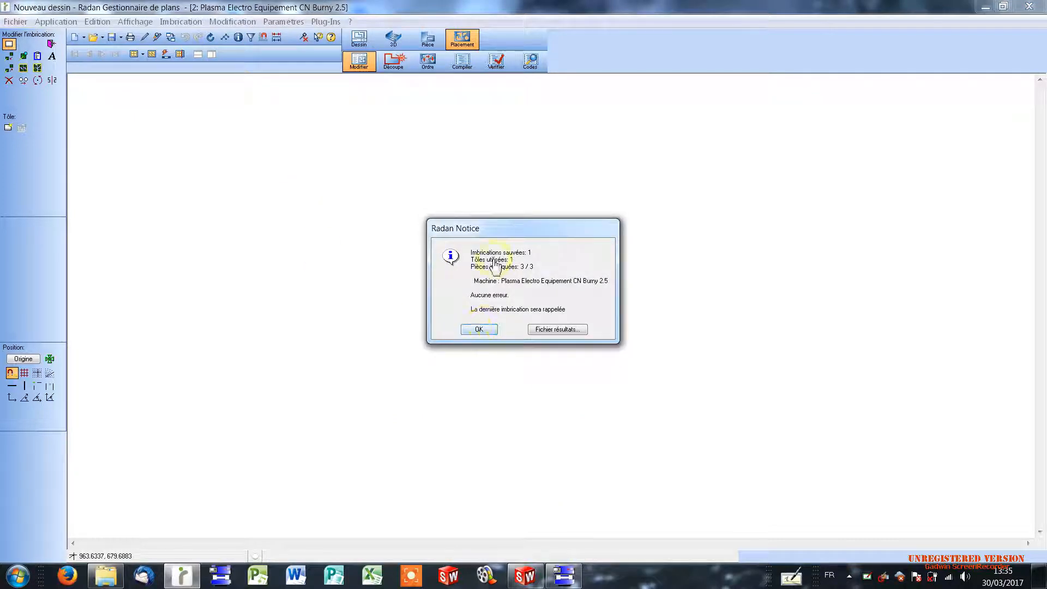
pyautogui.click(478, 330)
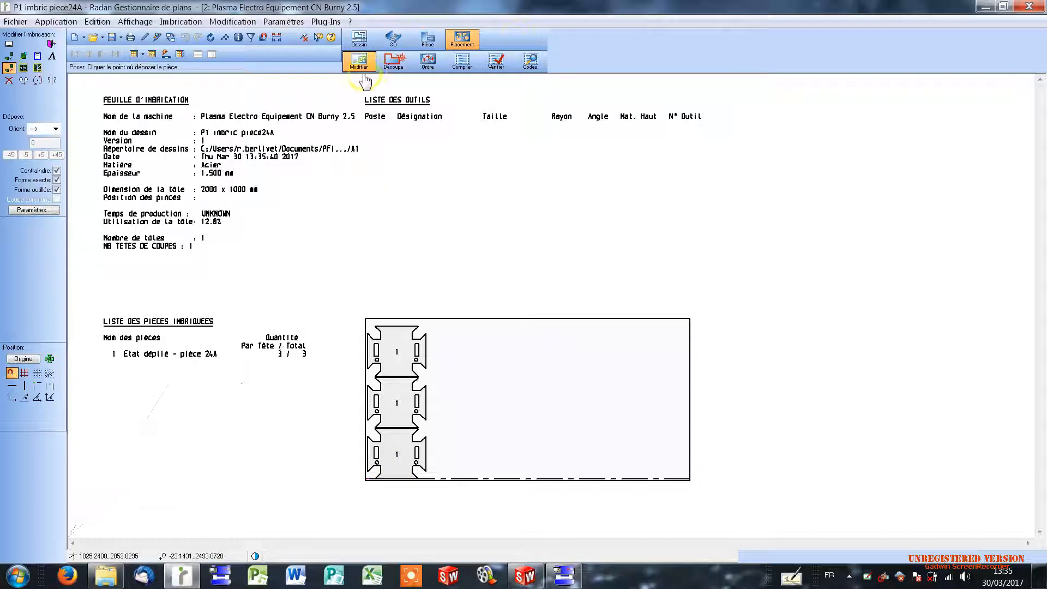
# Order the complete sheet automatically with the Aotext_PLASMA style, then compile the program, accepting the nozzle start and the default values.
pyautogui.click(430, 65)
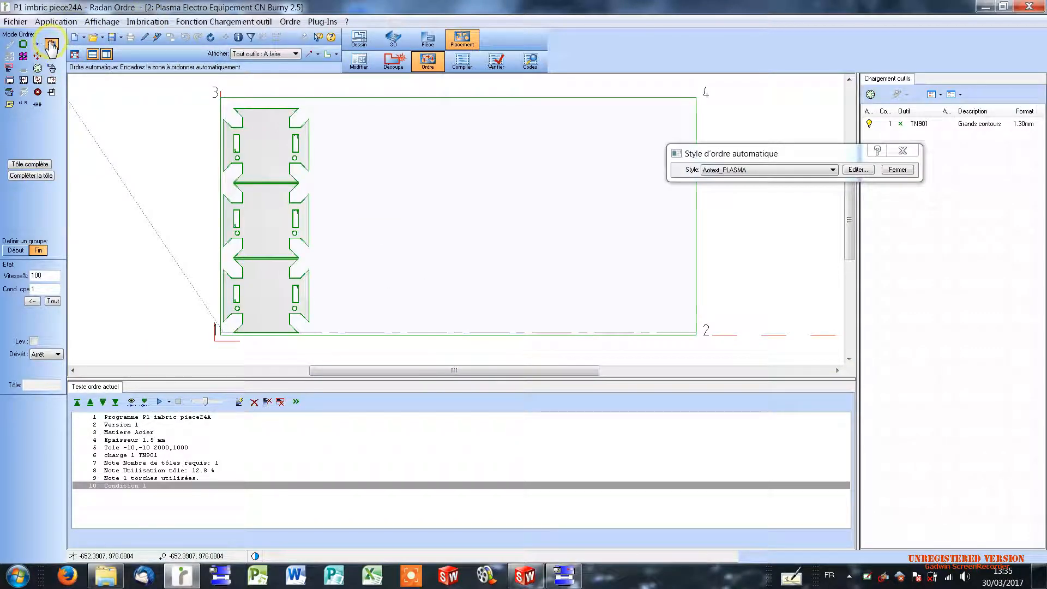
pyautogui.click(40, 165)
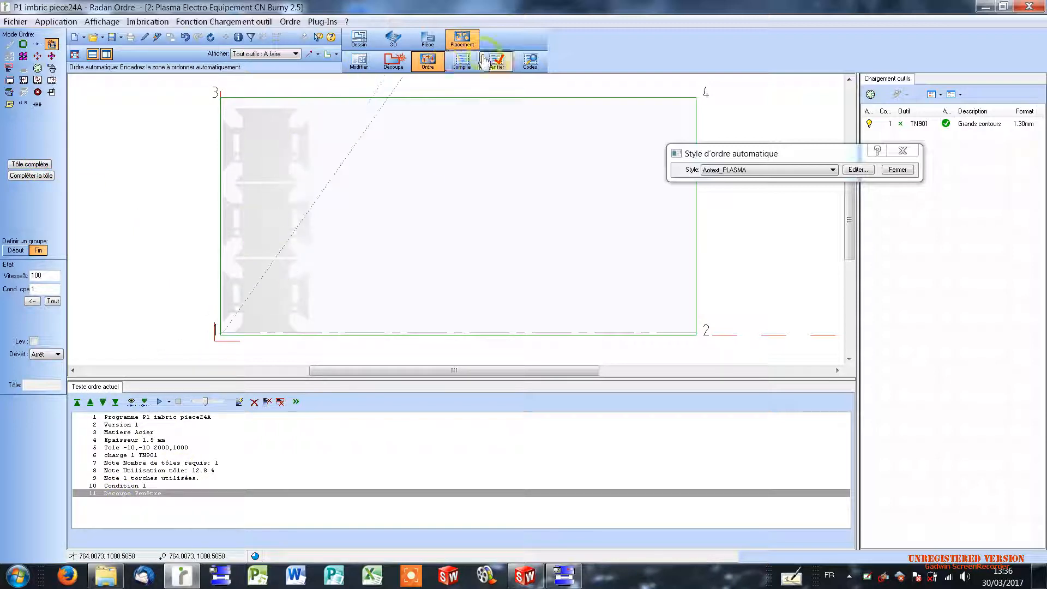
pyautogui.click(469, 68)
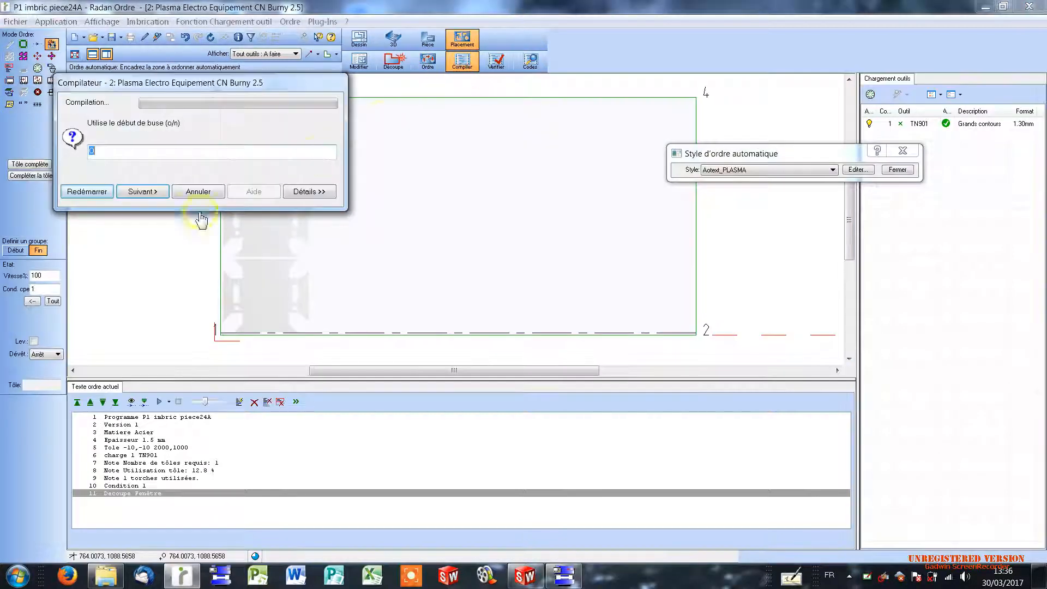
pyautogui.click(142, 192)
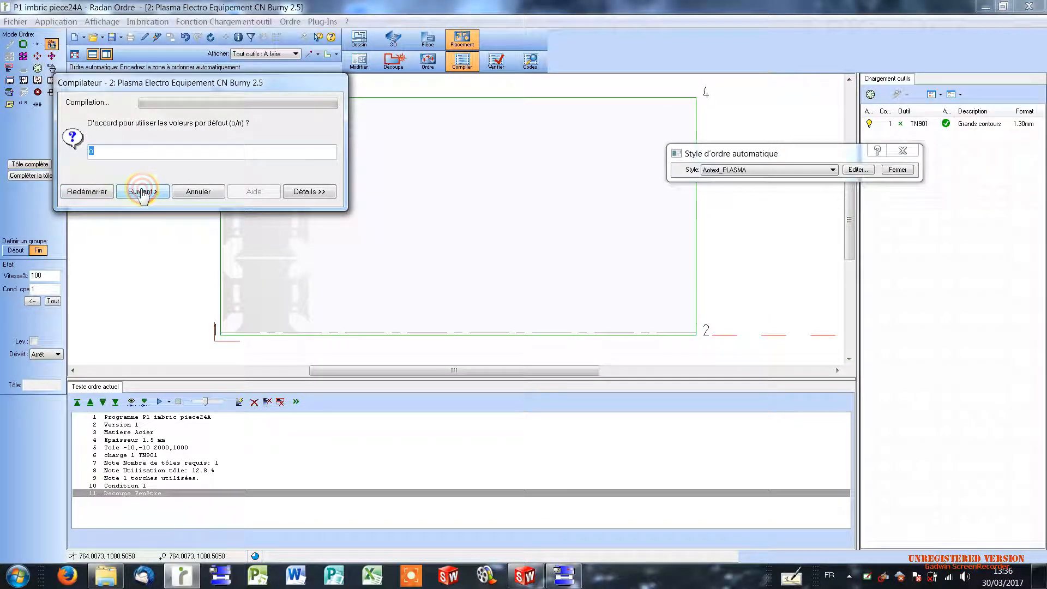
pyautogui.click(141, 192)
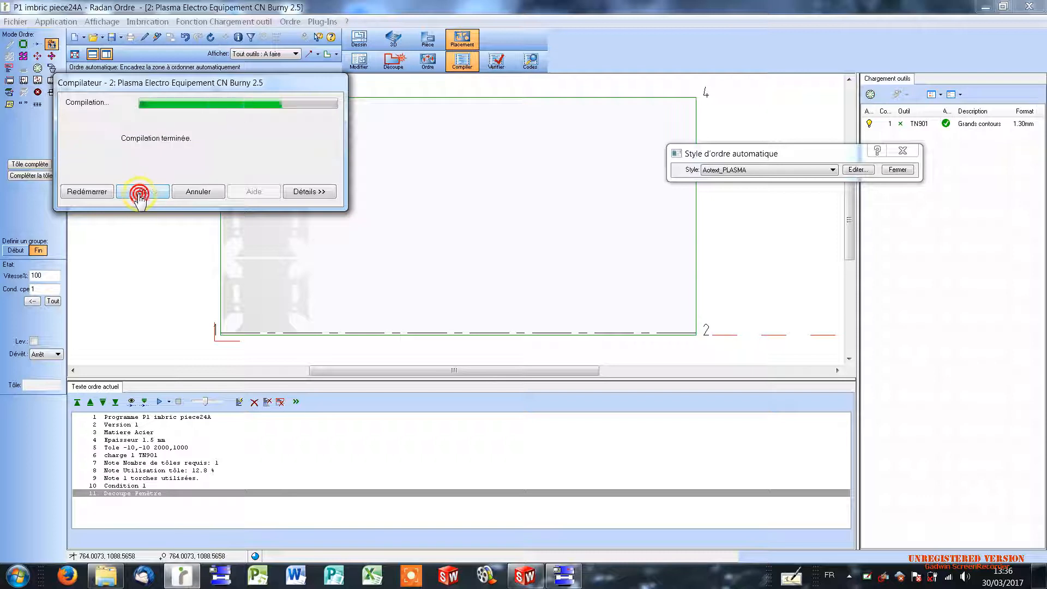
pyautogui.click(141, 192)
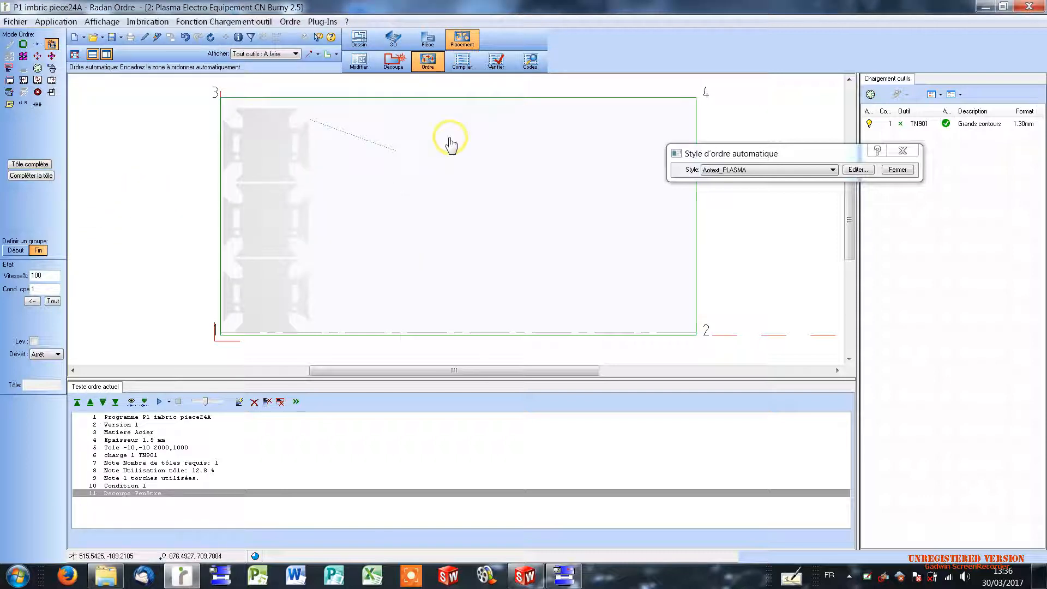
# Verify the cutting program from the sheet's lower-left corner as initial head position, and return to the nesting report to review the production time.
pyautogui.click(495, 62)
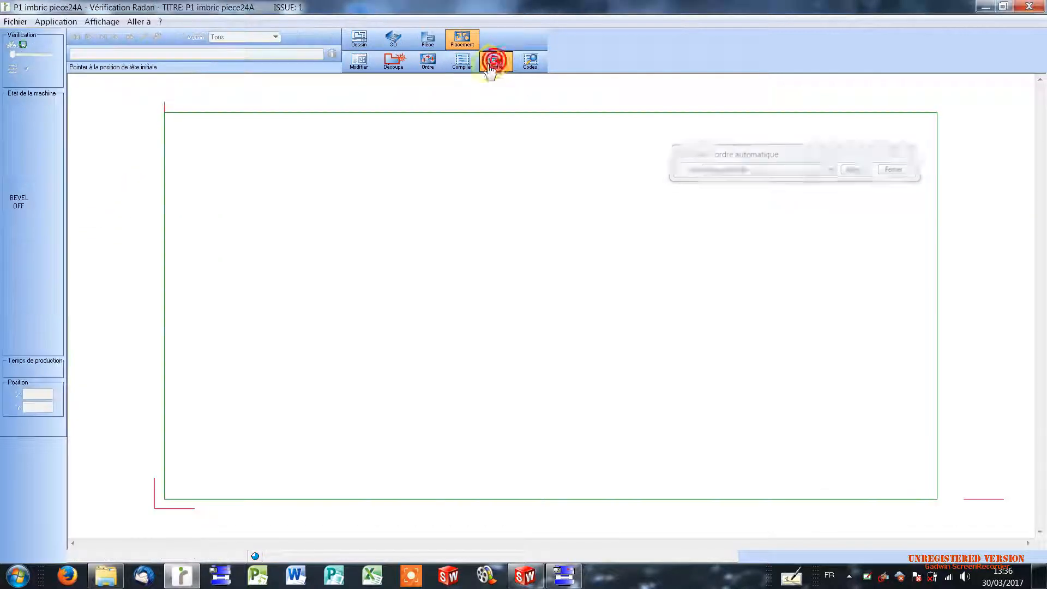
pyautogui.click(166, 496)
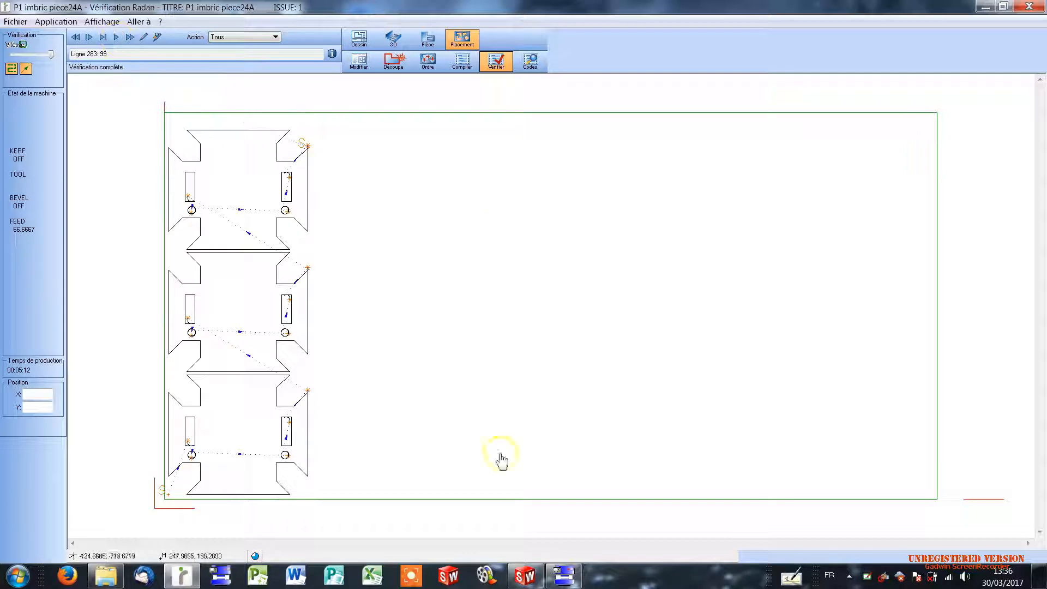
pyautogui.click(360, 62)
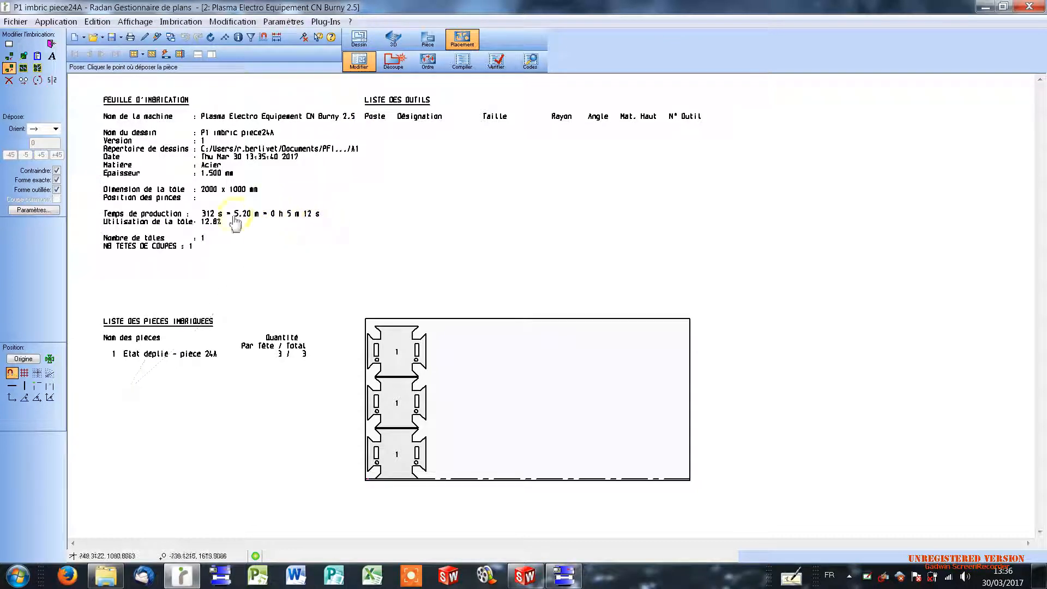
# Save the nesting drawing as P1 imbric piece24A in the A1 folder, replacing the existing file.
pyautogui.click(112, 38)
pyautogui.click(409, 218)
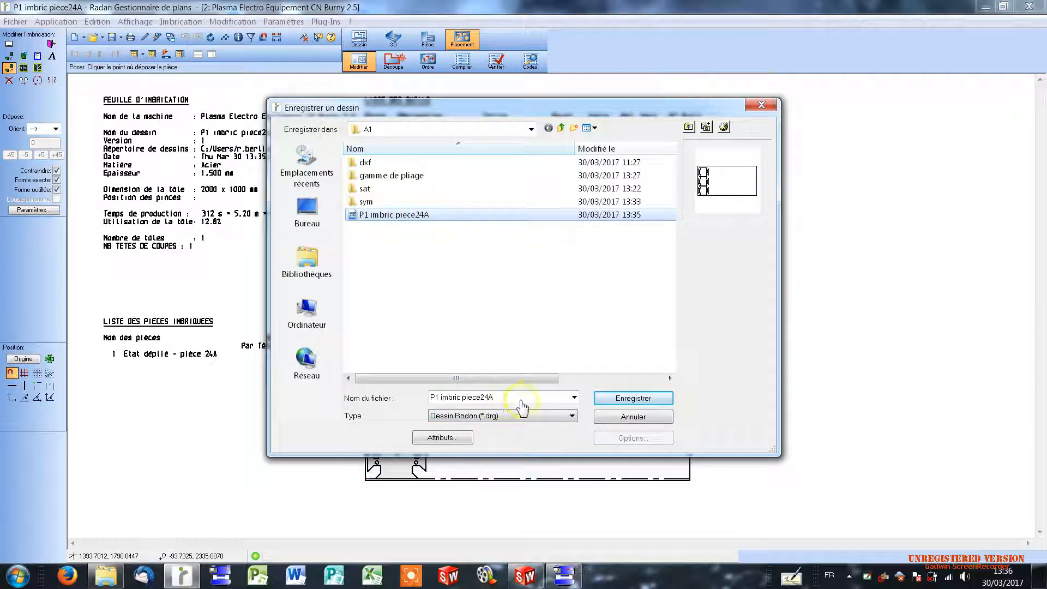
pyautogui.click(631, 403)
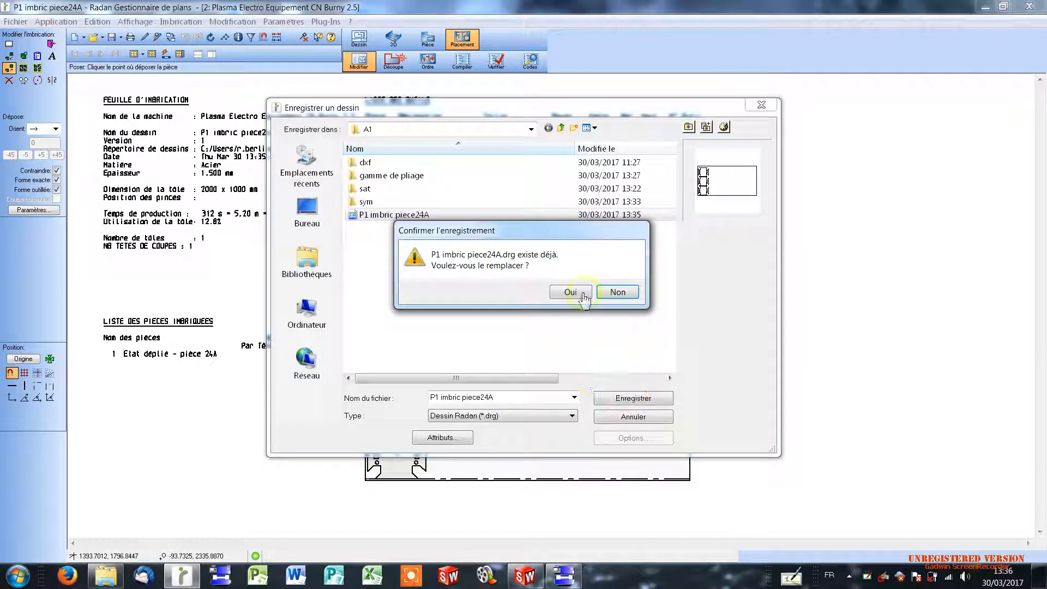
pyautogui.click(570, 292)
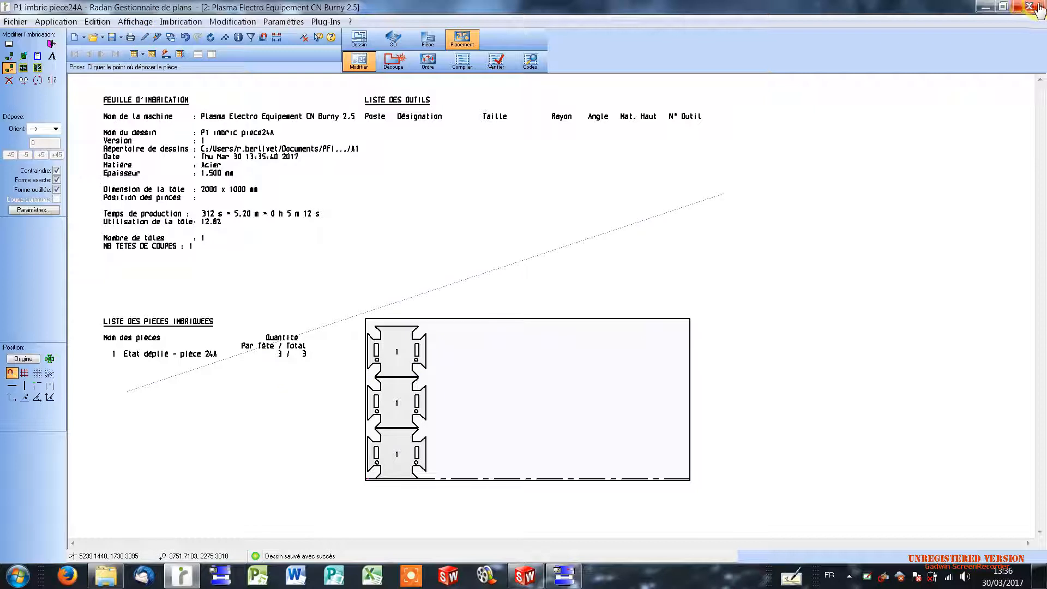
# Switch to the A1 folder in the file explorer, create a subfolder named drg and move the P1 imbric piece24A drawing into it.
pyautogui.click(984, 8)
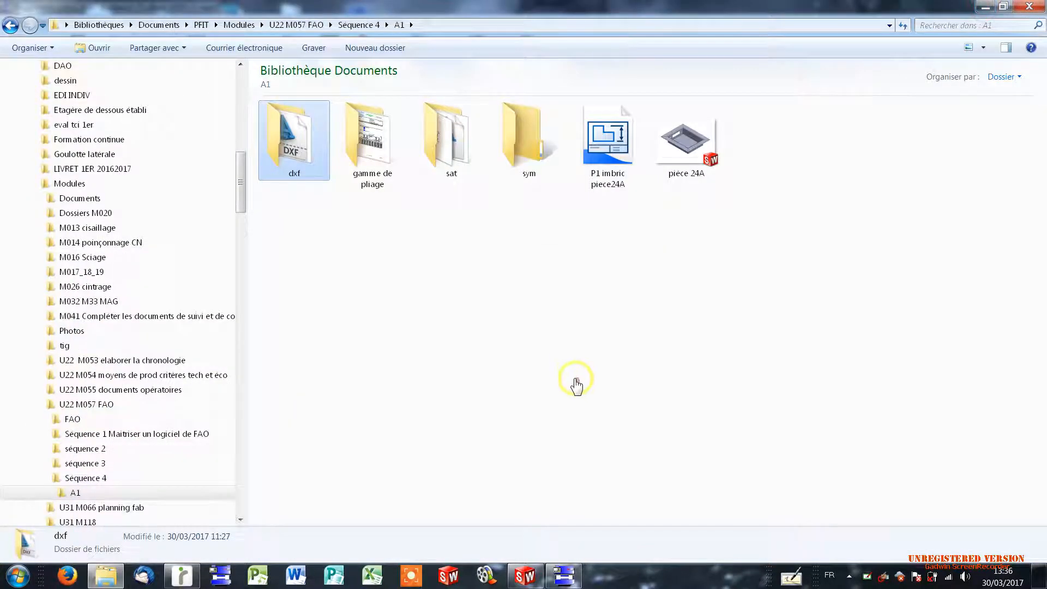
pyautogui.click(576, 380)
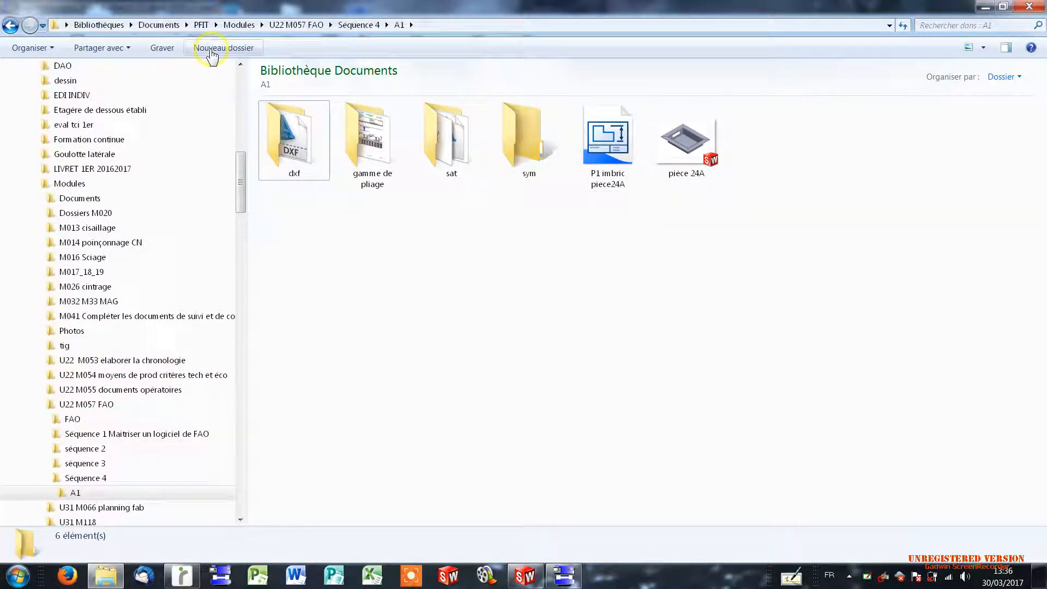
pyautogui.click(204, 49)
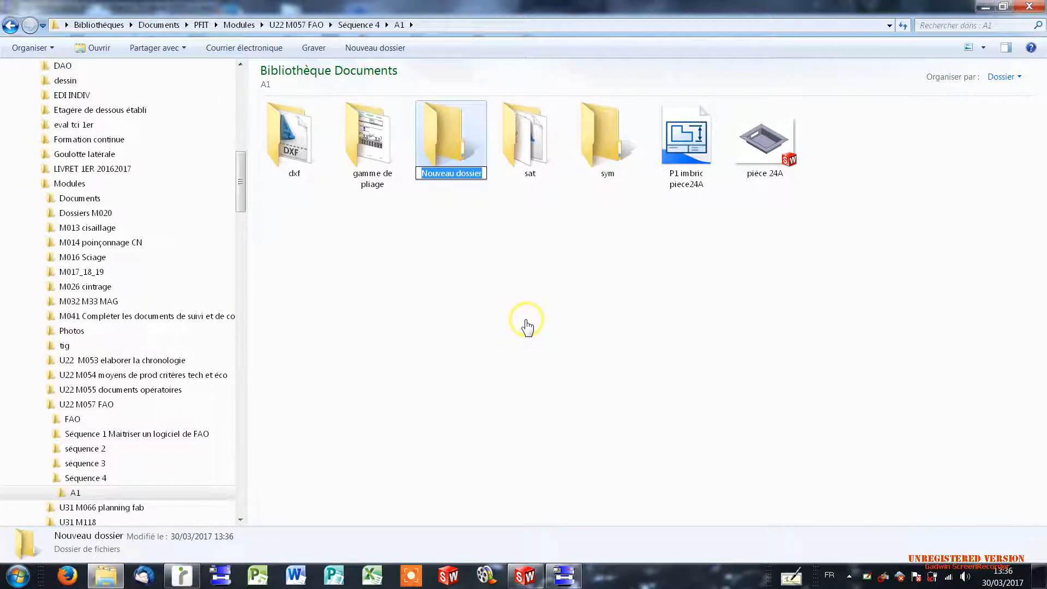
pyautogui.write('drg')
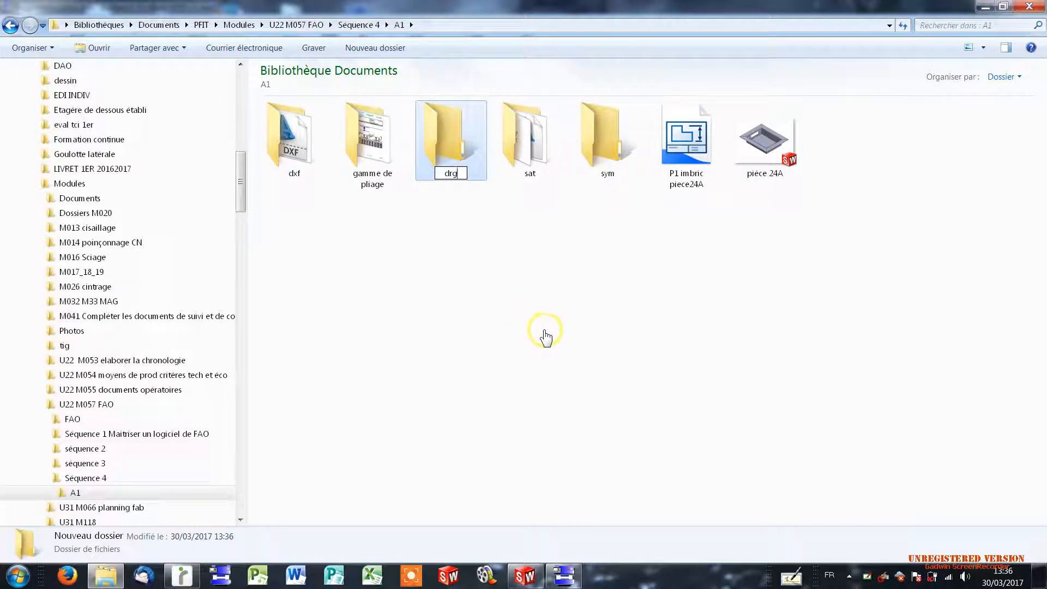
pyautogui.click(544, 332)
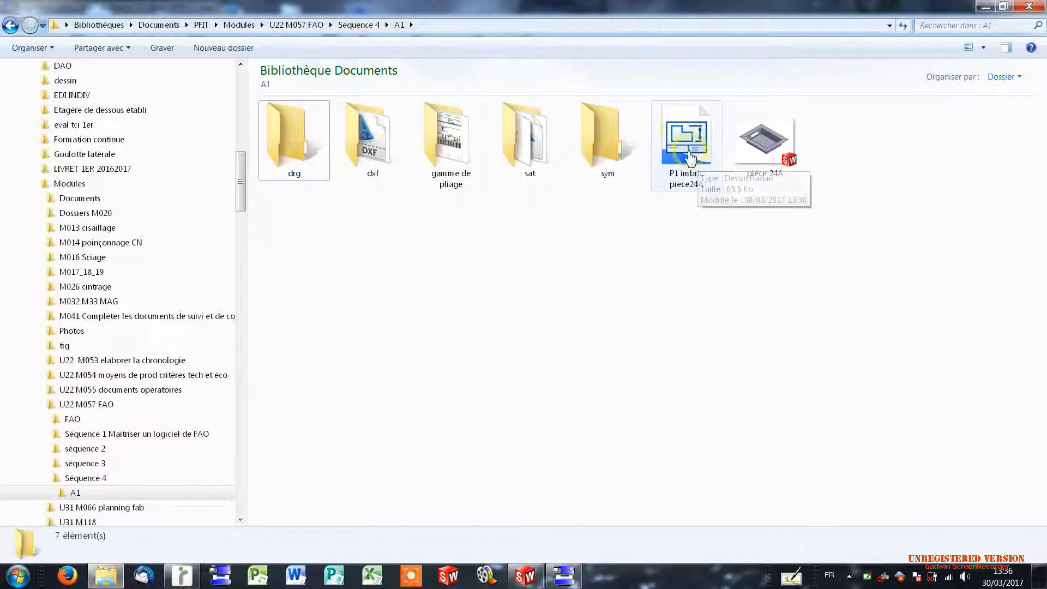
pyautogui.moveTo(690, 159); pyautogui.dragTo(288, 167)
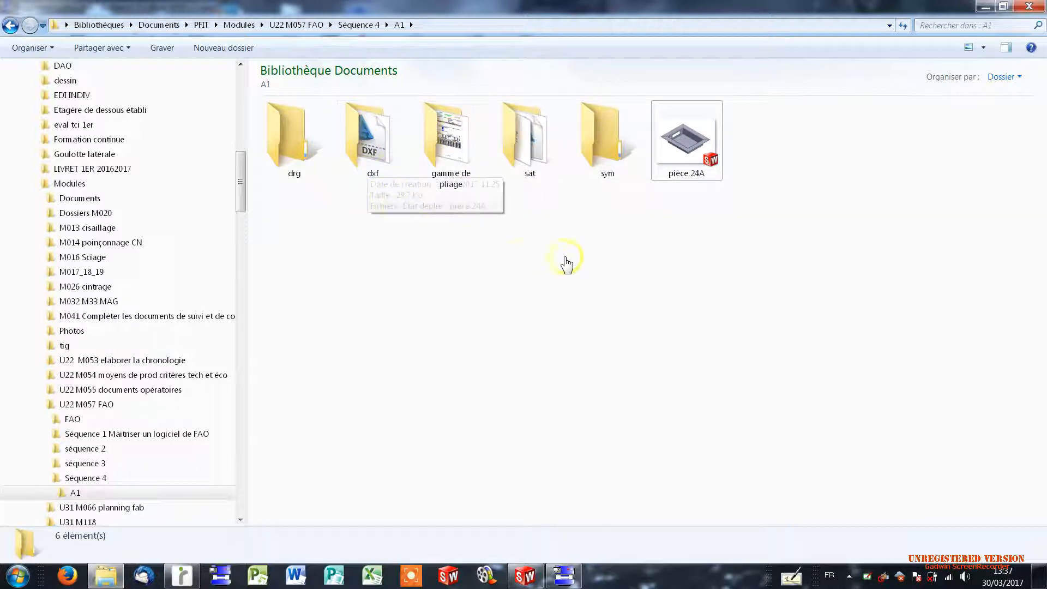
# Check the contents of the sym and drg folders, returning to A1.
pyautogui.doubleClick(613, 157)
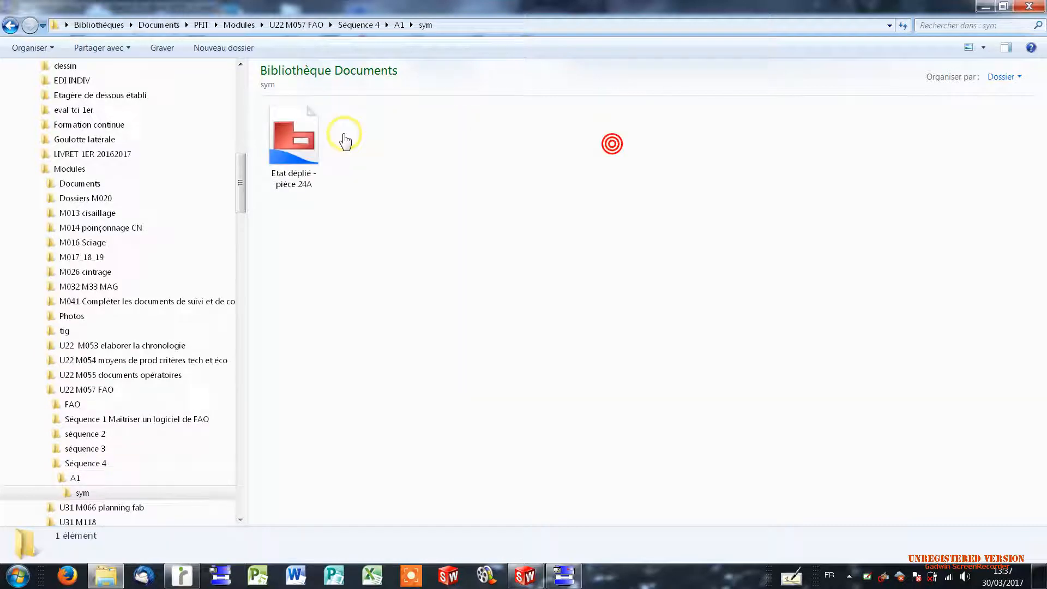
pyautogui.click(10, 26)
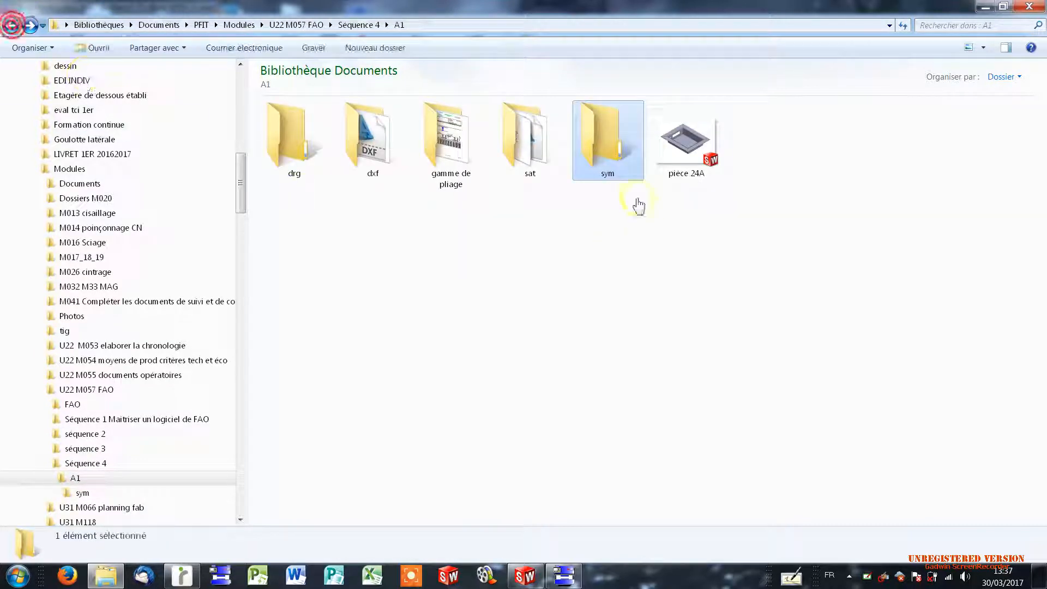
pyautogui.doubleClick(289, 136)
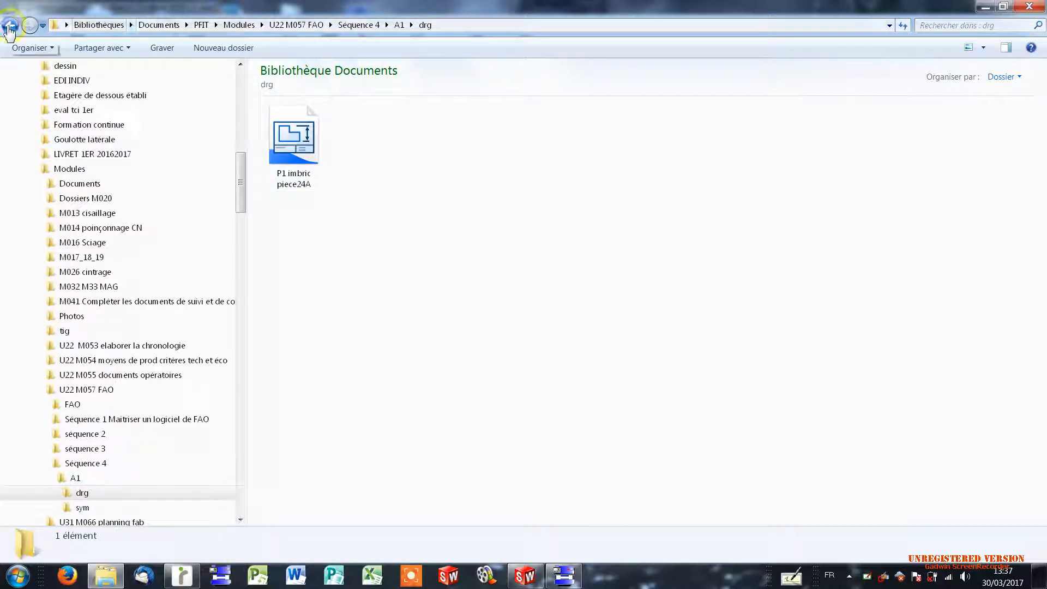
pyautogui.click(11, 25)
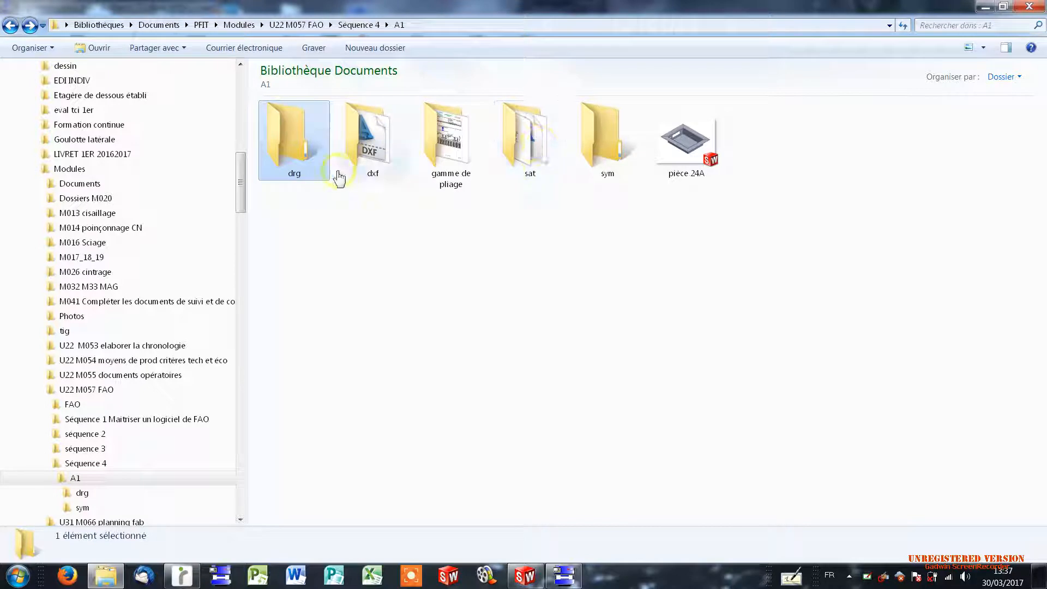
# Try to move the dxf folder into the drg folder.
pyautogui.moveTo(372, 139); pyautogui.dragTo(304, 165)
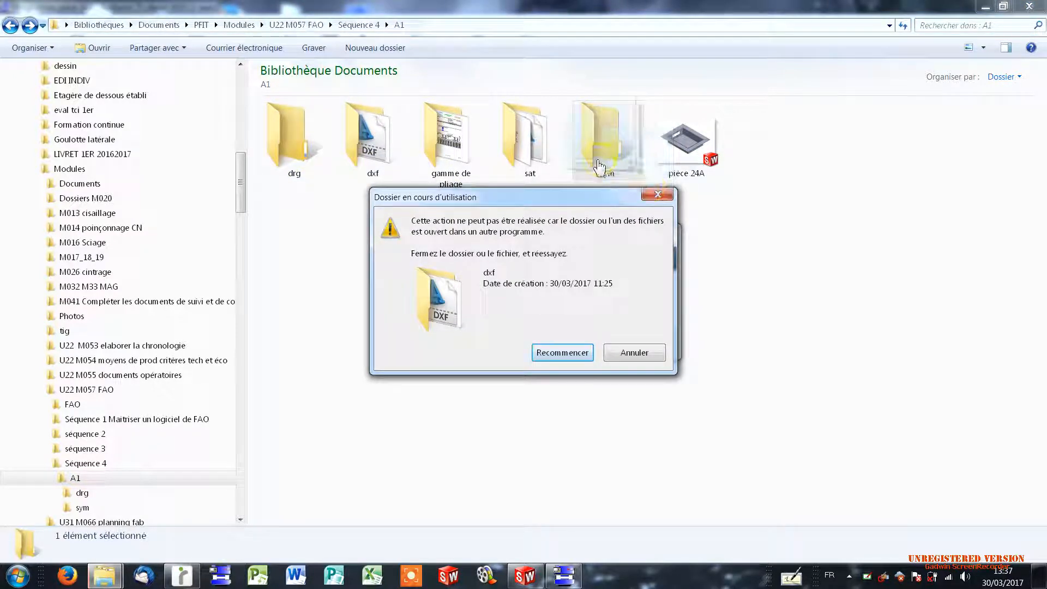
pyautogui.click(548, 357)
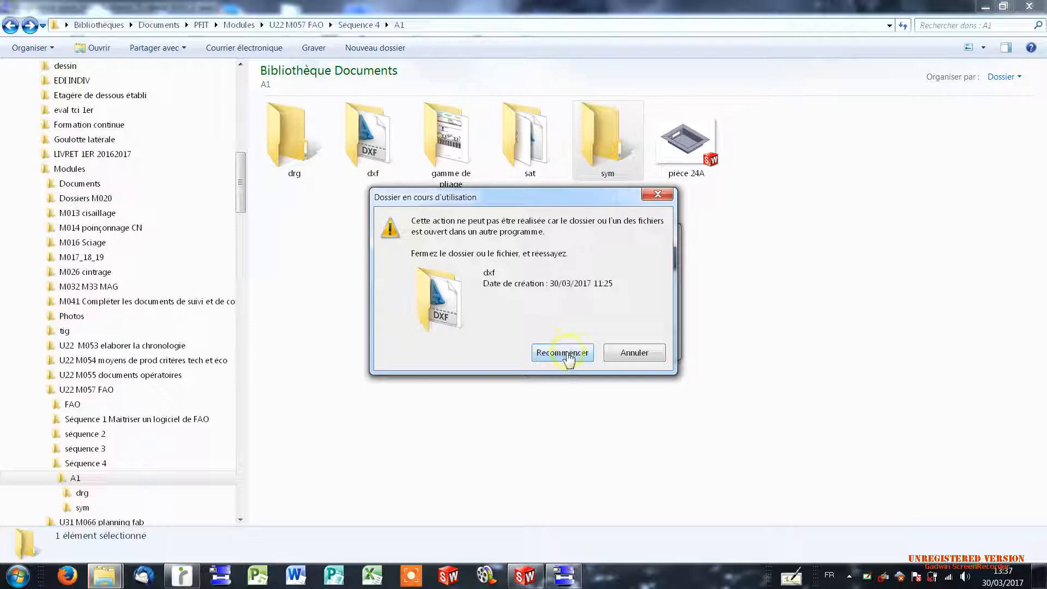
pyautogui.click(634, 354)
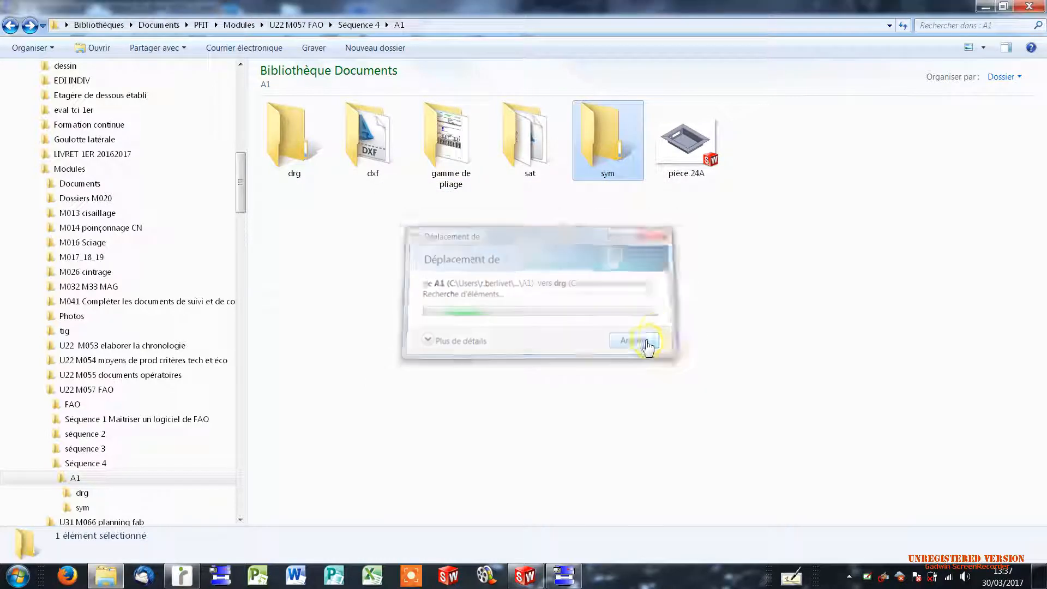
pyautogui.moveTo(373, 139); pyautogui.dragTo(307, 155)
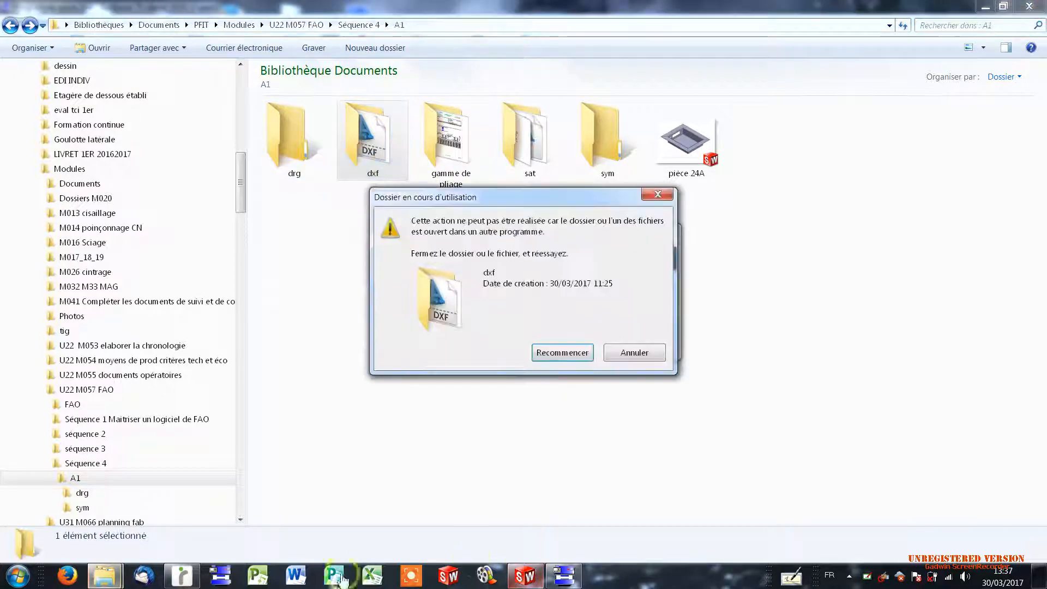
pyautogui.click(633, 353)
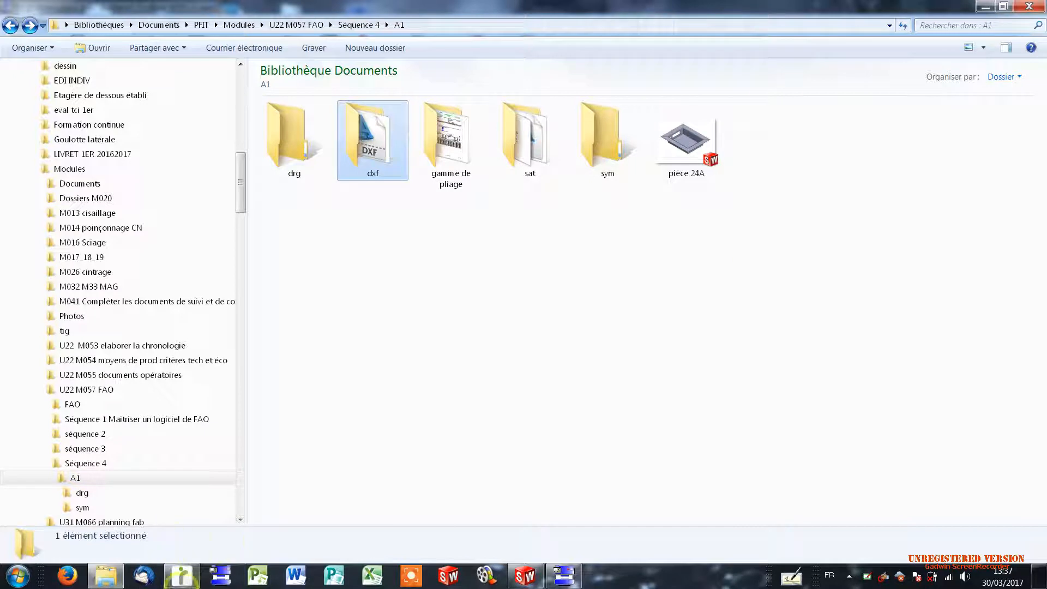
# Switch to Radbend and start closing it, choosing to save the changes to the pièce 24A bending program.
pyautogui.click(566, 577)
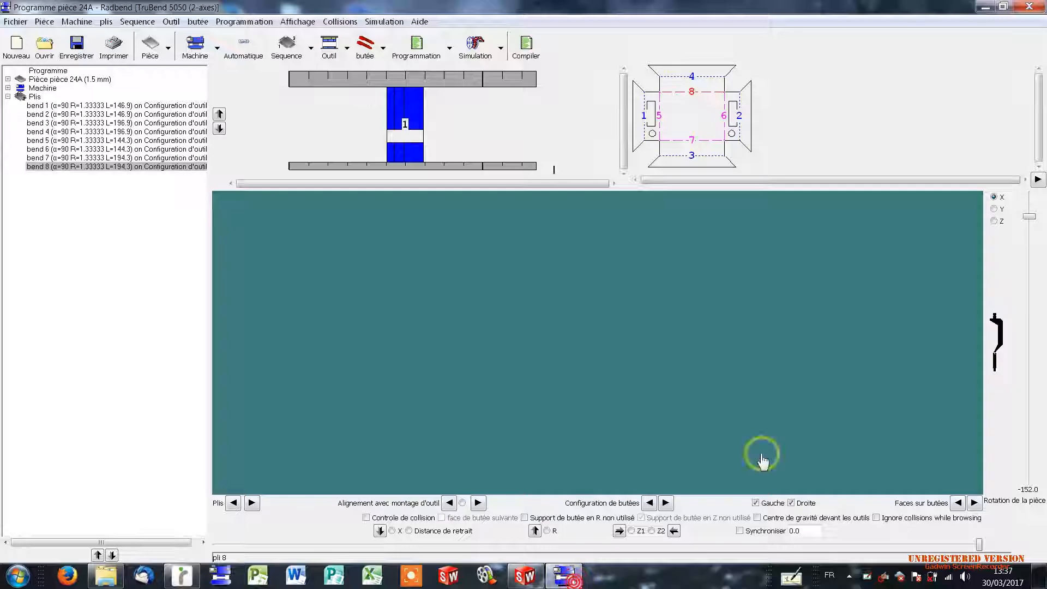
pyautogui.click(1030, 8)
pyautogui.click(486, 335)
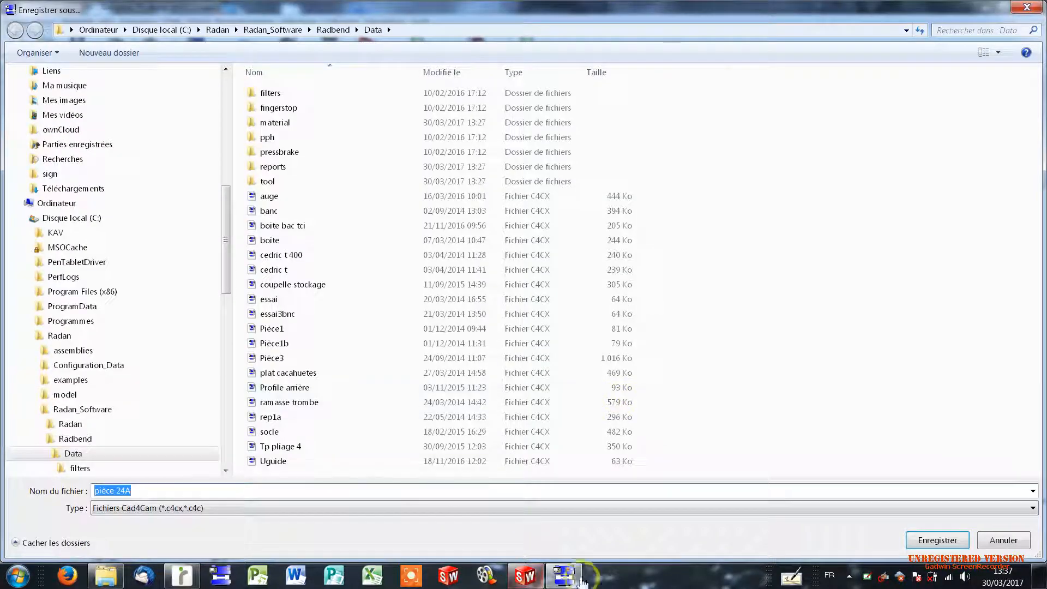
# Switch to SolidWorks and close it, saving all modified documents.
pyautogui.click(526, 578)
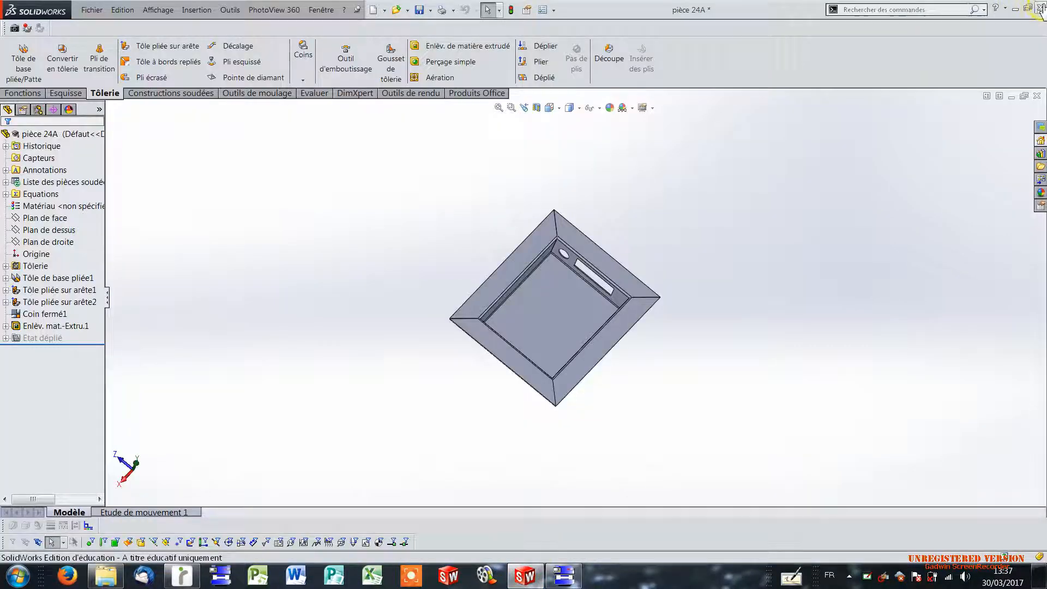
pyautogui.click(1039, 8)
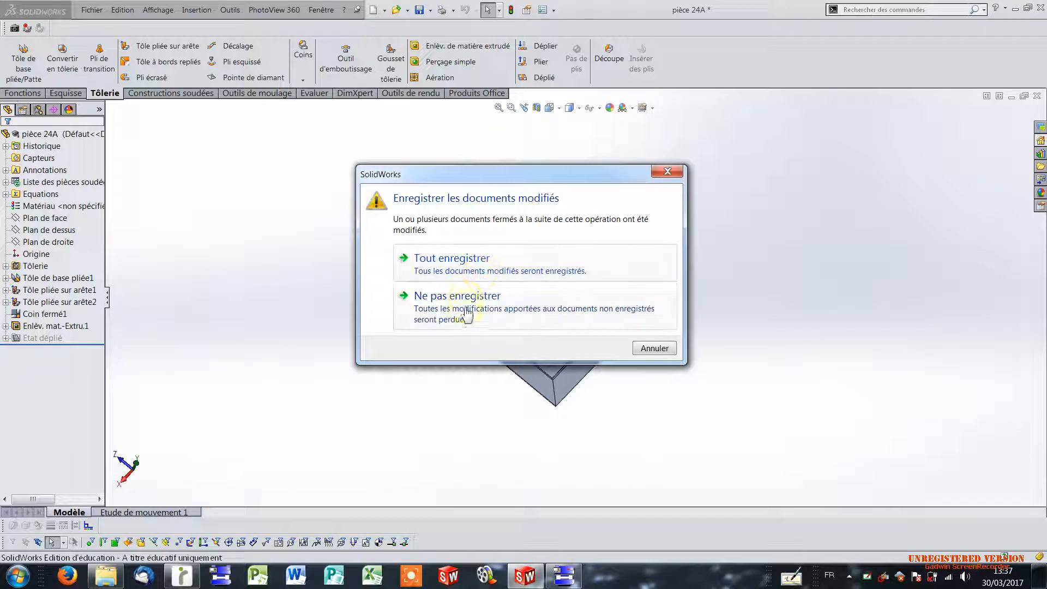
pyautogui.click(473, 253)
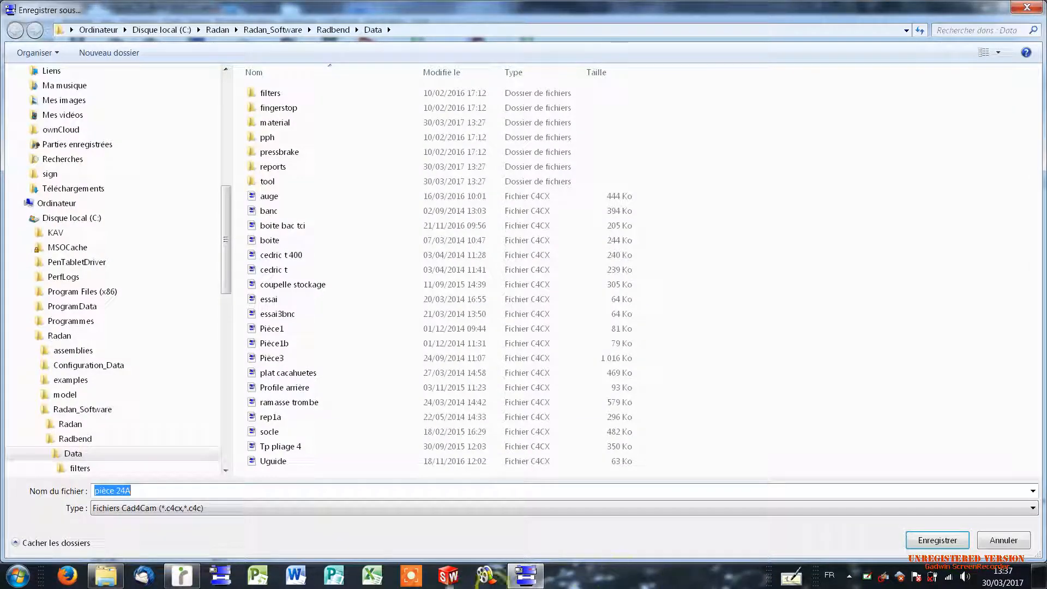
# Return to Radbend and cancel the pending save of the bending program.
pyautogui.click(529, 577)
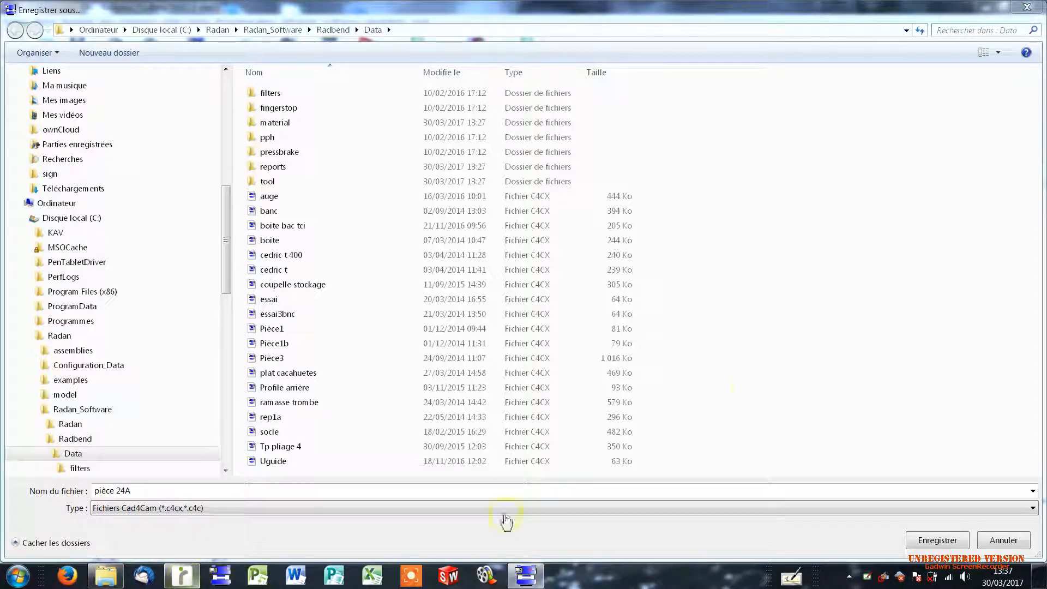
pyautogui.click(1028, 8)
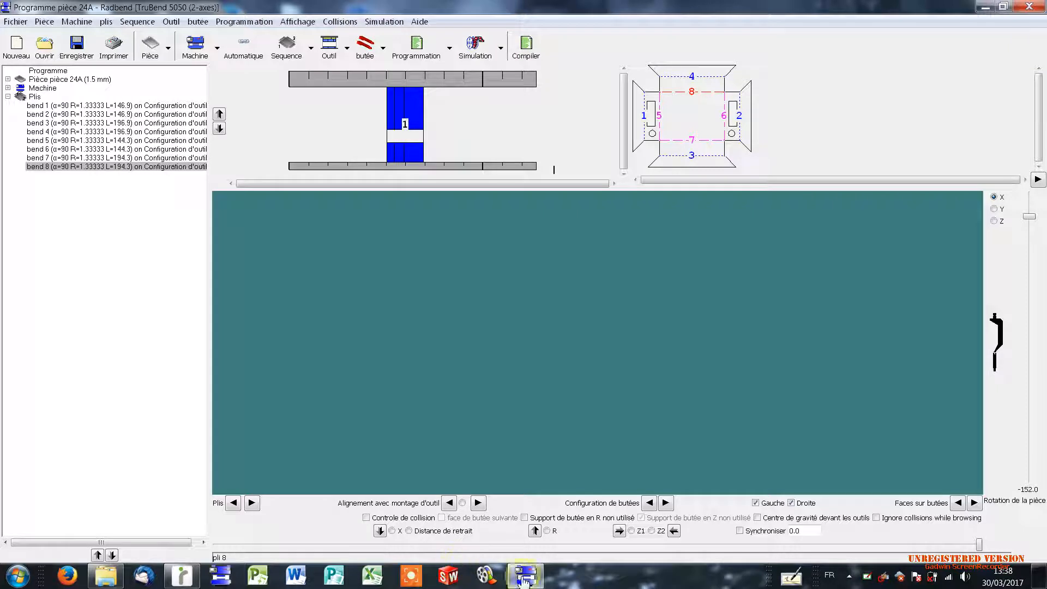
pyautogui.click(526, 576)
pyautogui.click(527, 577)
pyautogui.click(624, 87)
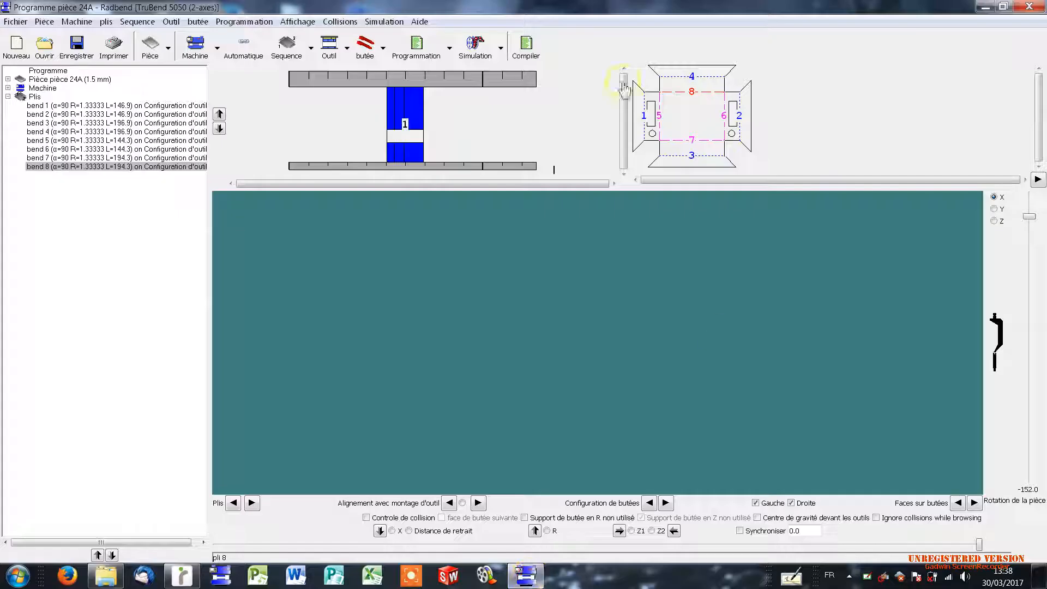
# Save the bending program as pièce 24A in the A1 folder of U22 M057 FAO, Séquence 4.
pyautogui.click(76, 42)
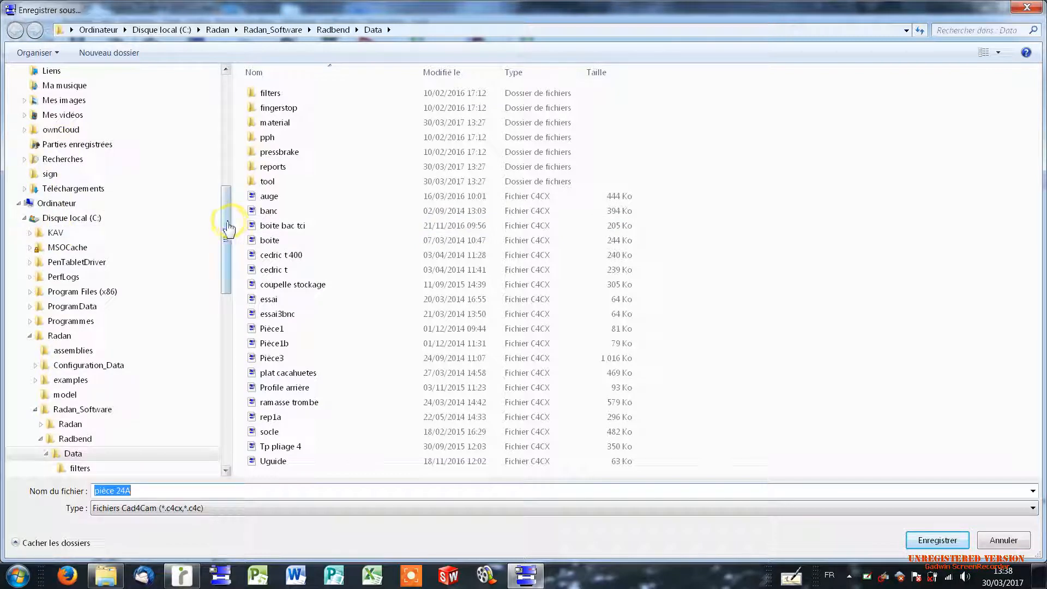
pyautogui.moveTo(227, 223); pyautogui.dragTo(229, 66)
pyautogui.click(70, 180)
pyautogui.click(579, 158)
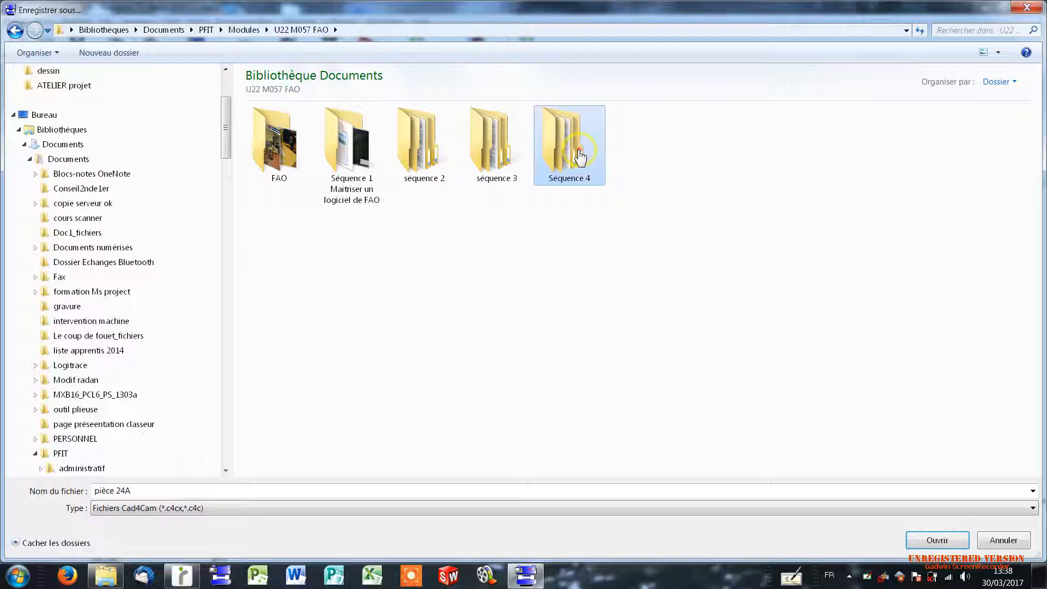
pyautogui.doubleClick(580, 158)
pyautogui.doubleClick(300, 143)
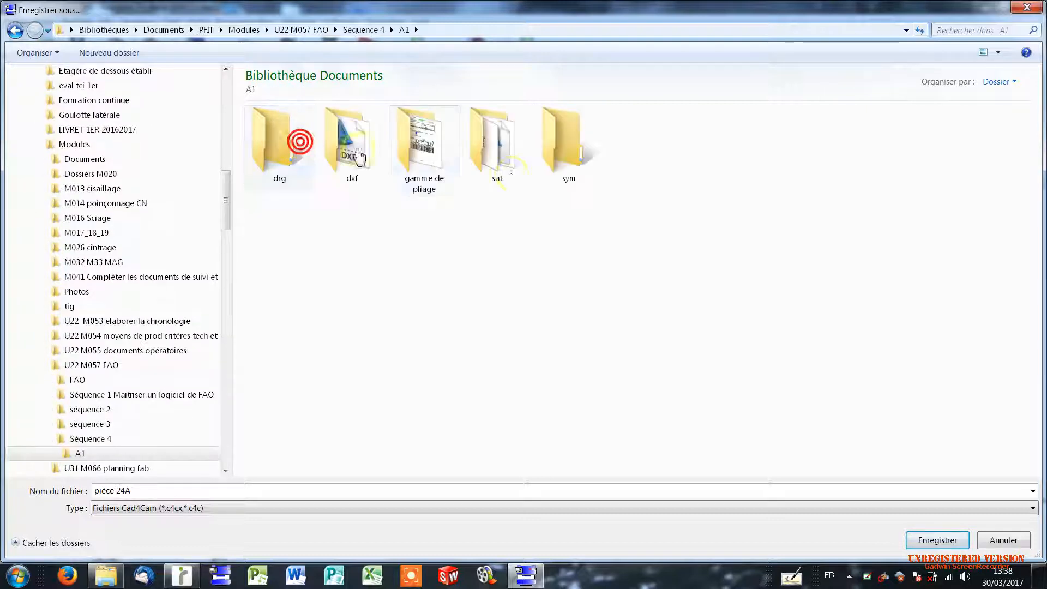
pyautogui.click(716, 187)
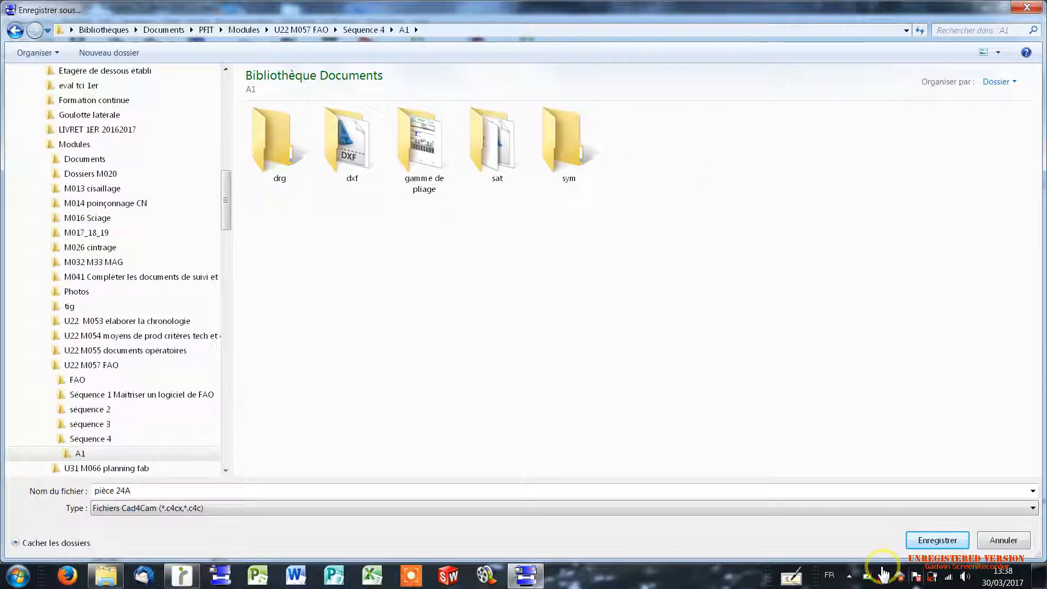
pyautogui.click(938, 540)
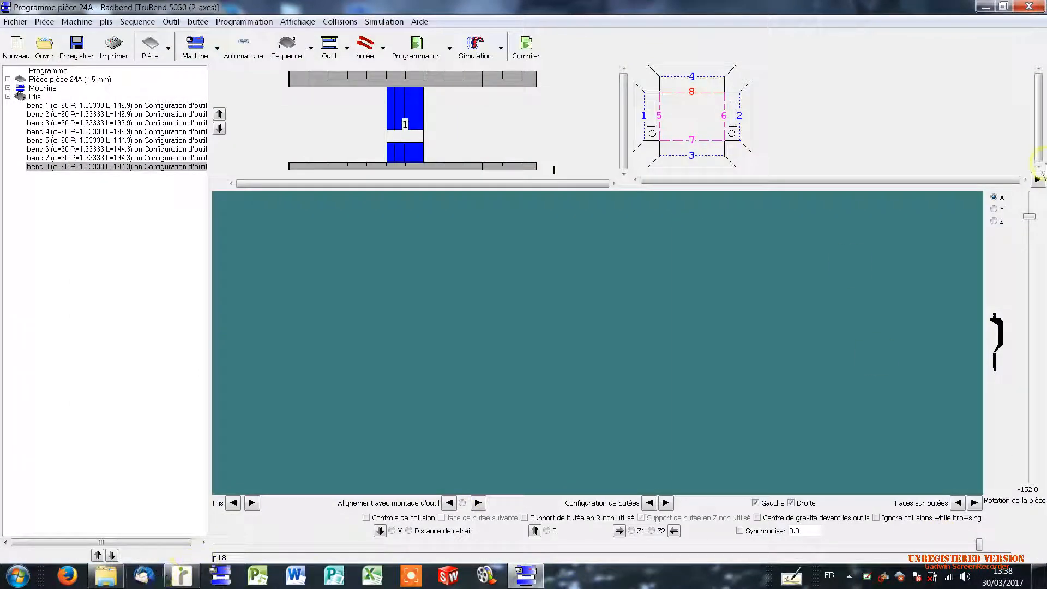
# Close Radbend without saving the changes, and close Radan with the P1 imbric piece24A nesting drawing.
pyautogui.click(1031, 7)
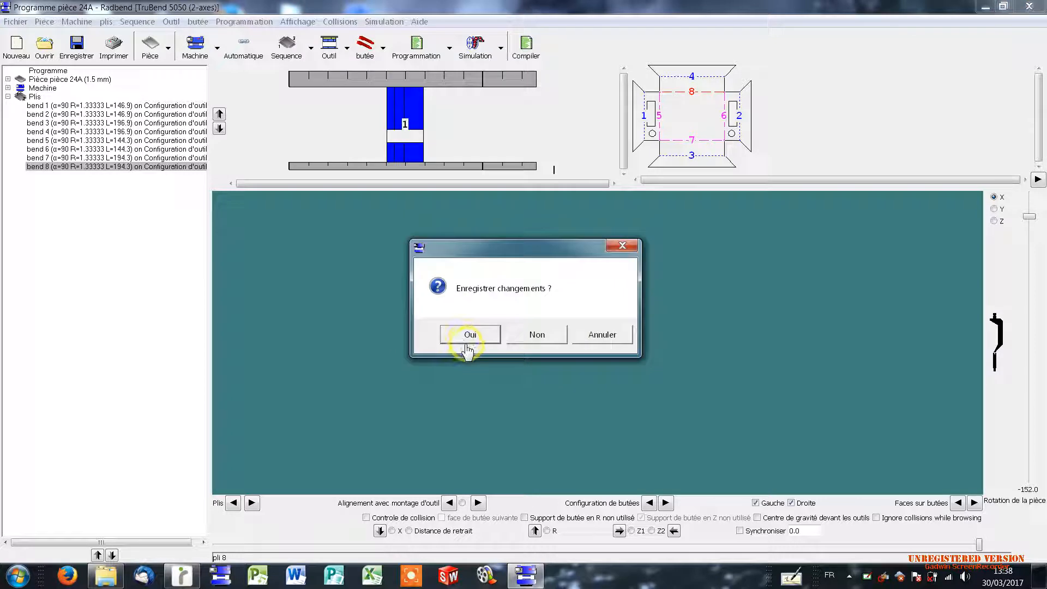
pyautogui.click(537, 335)
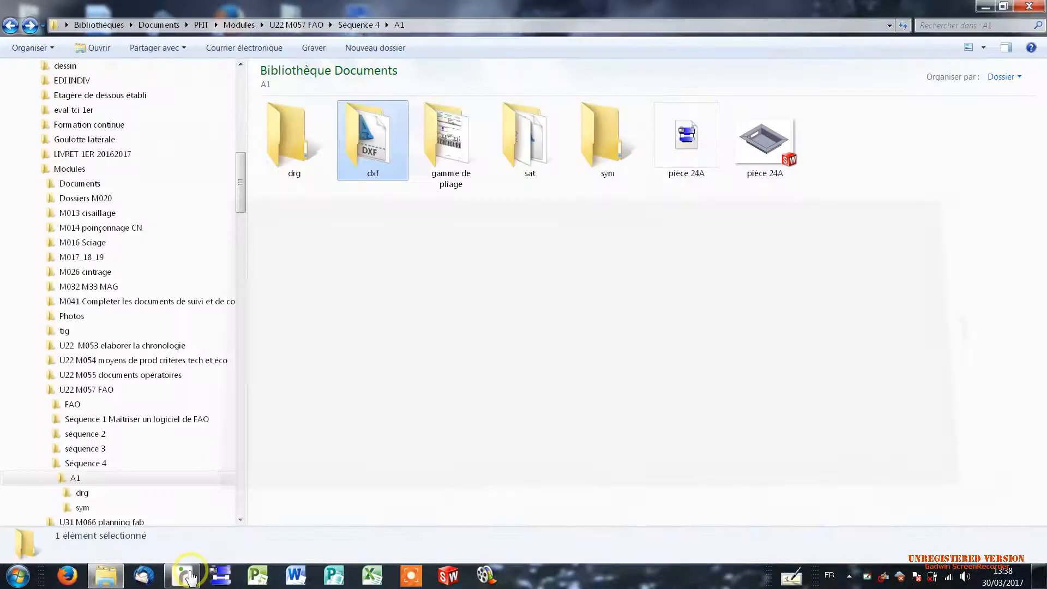
pyautogui.click(185, 575)
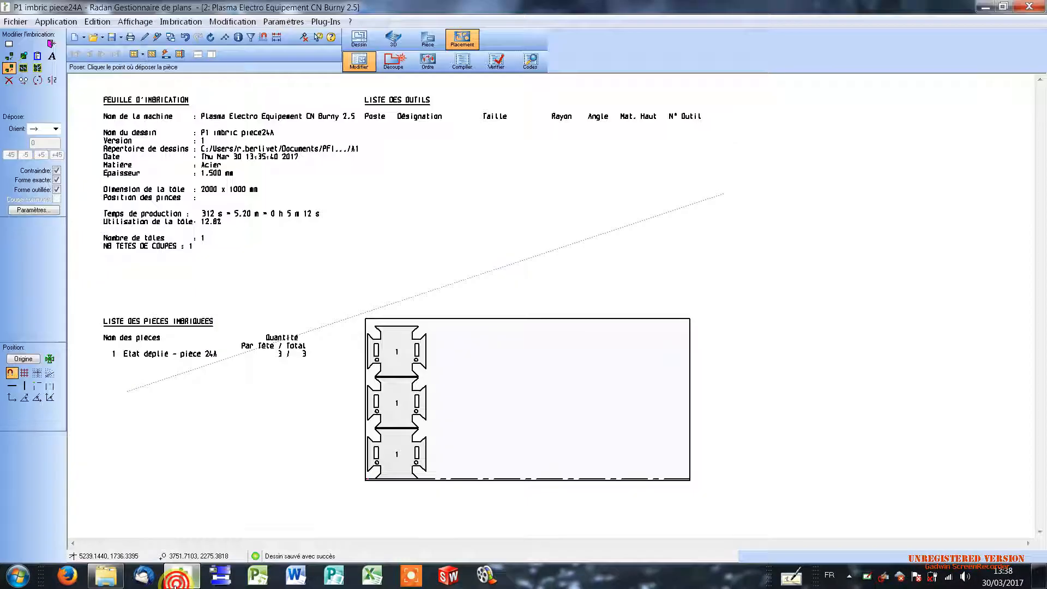
pyautogui.click(1031, 7)
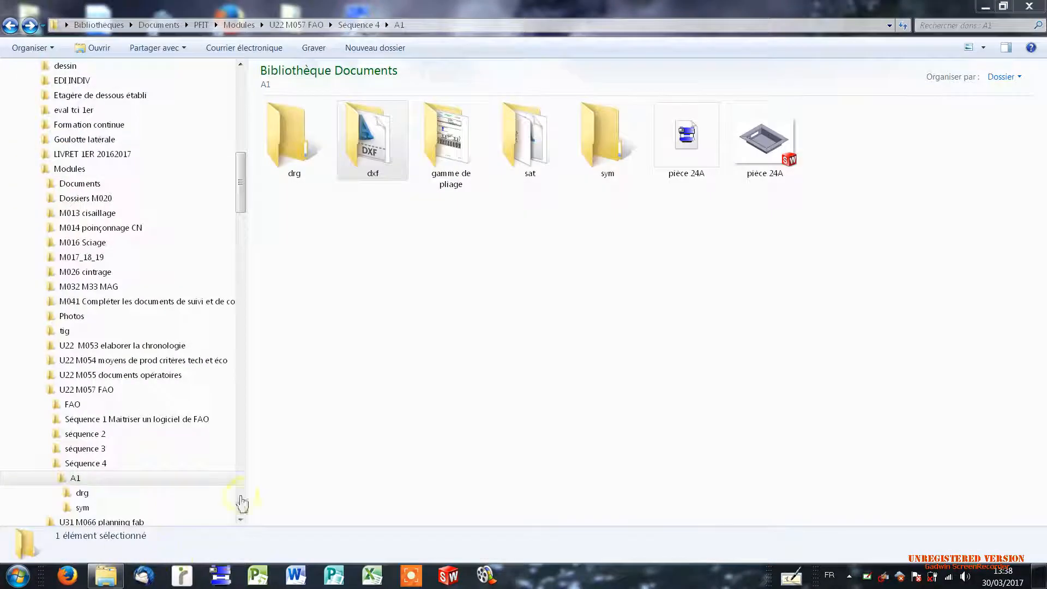
# Move the dxf and sym folders into the drg folder within A1.
pyautogui.click(779, 243)
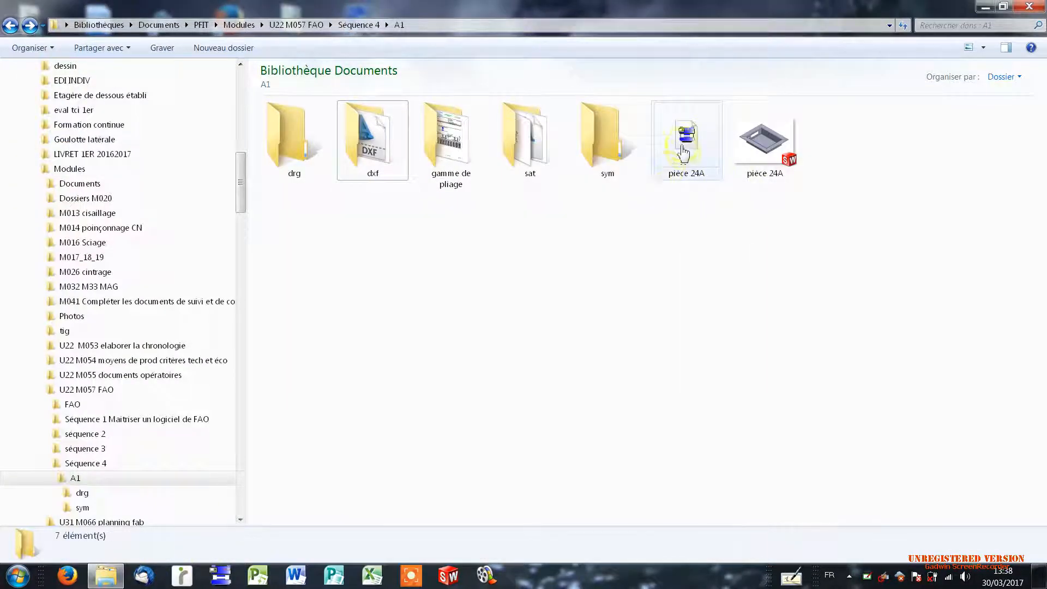
pyautogui.click(664, 308)
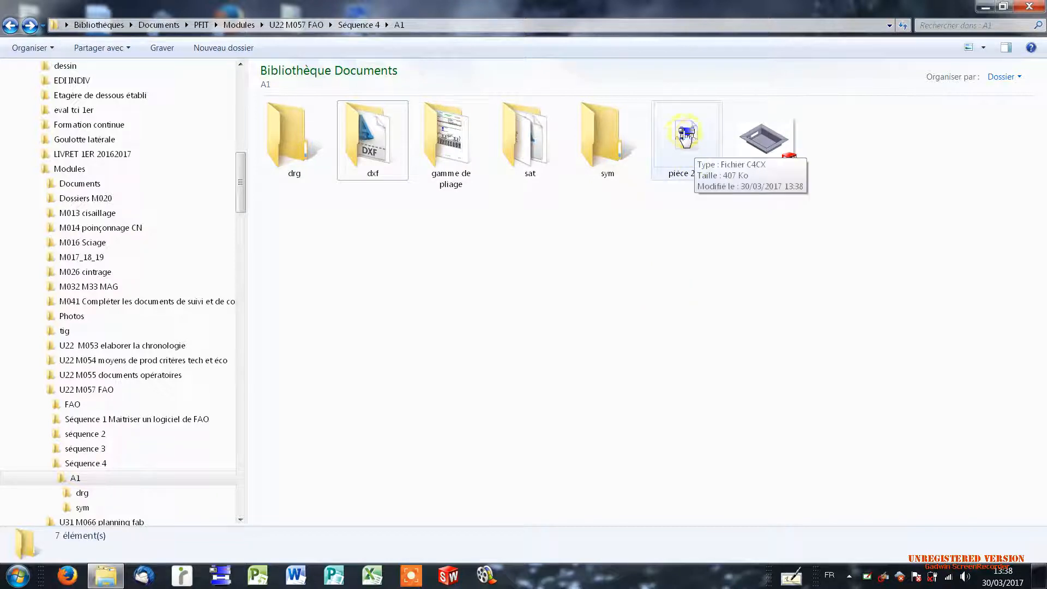
pyautogui.click(479, 268)
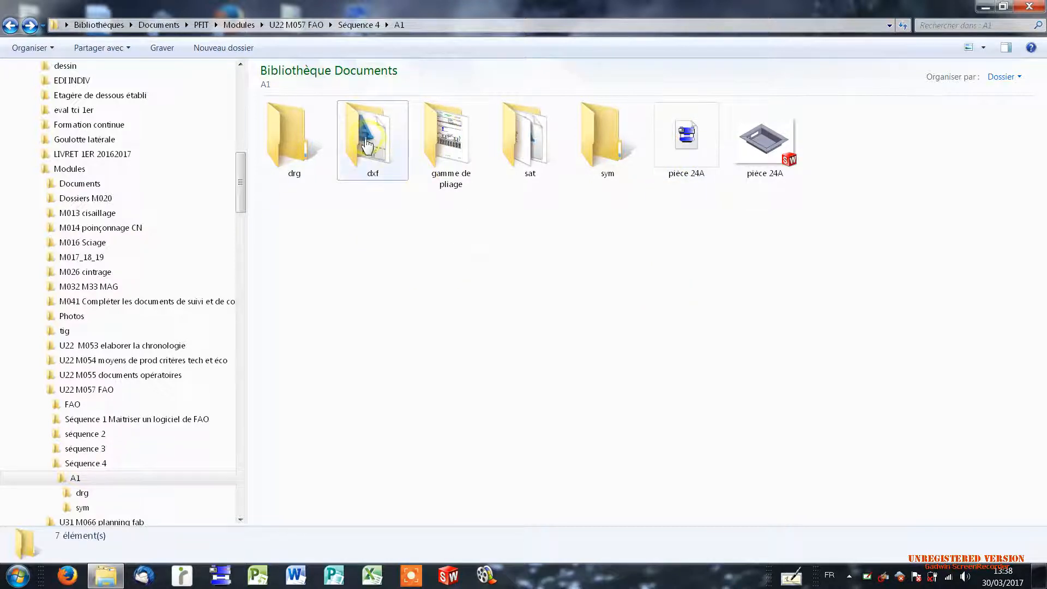
pyautogui.click(366, 140)
pyautogui.moveTo(367, 141); pyautogui.dragTo(300, 142)
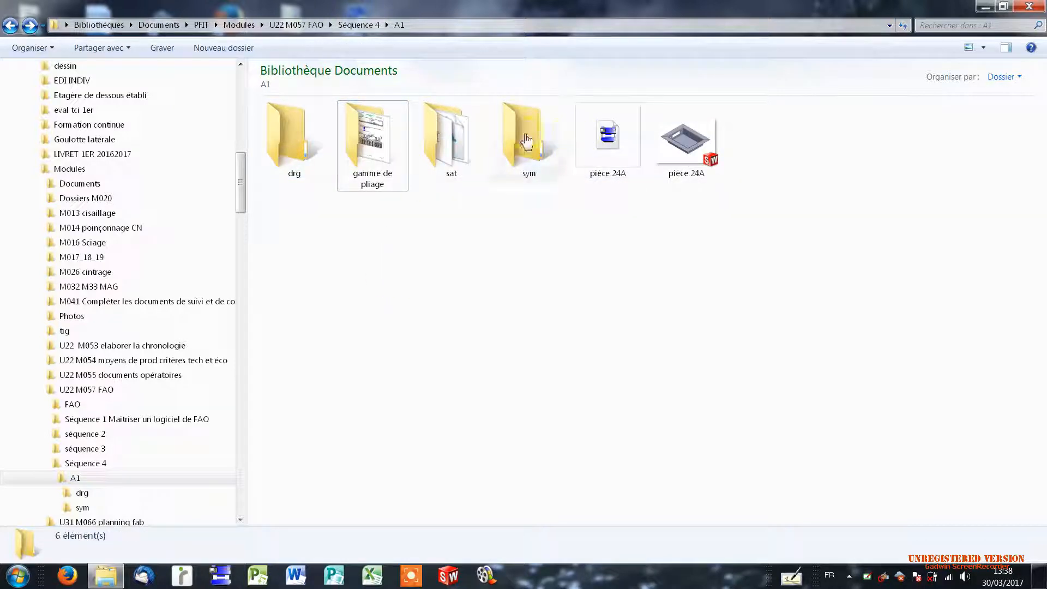
pyautogui.moveTo(526, 141); pyautogui.dragTo(297, 175)
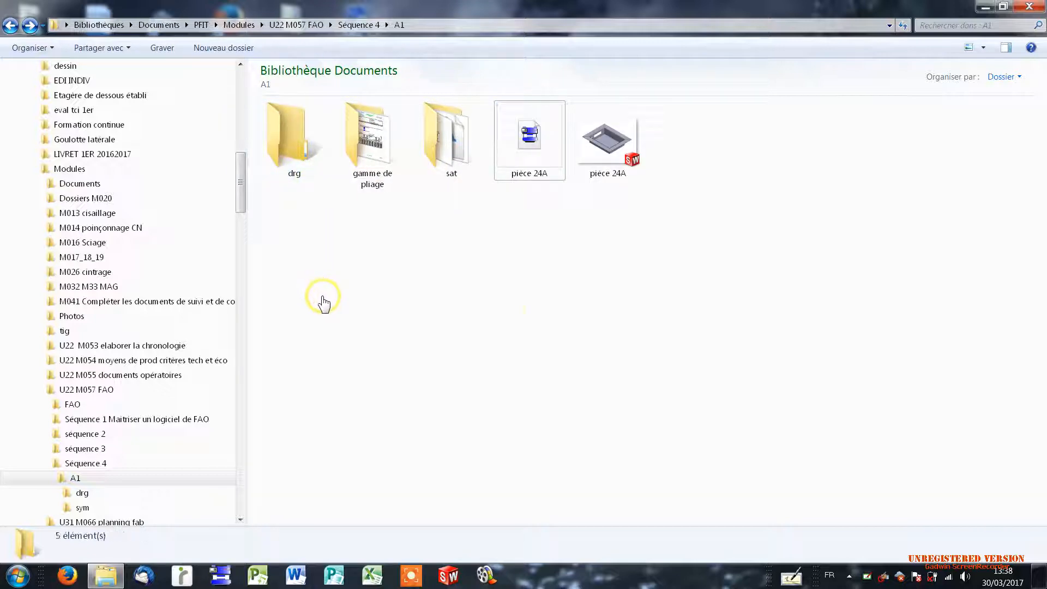
# Move the sat folder and the pièce 24A bending program into the gamme de pliage folder.
pyautogui.click(507, 308)
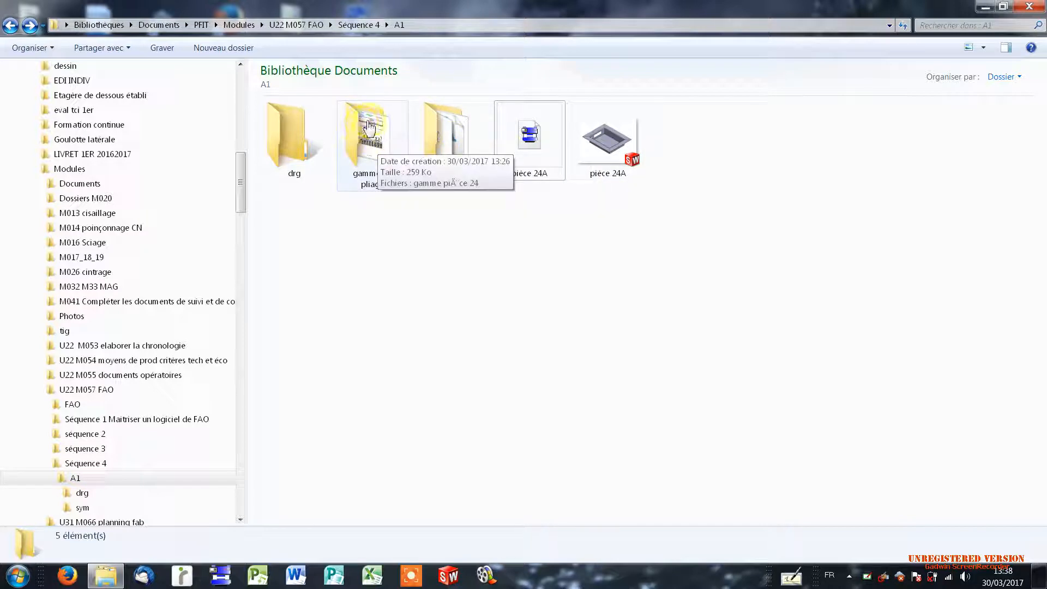
pyautogui.moveTo(447, 144); pyautogui.dragTo(381, 155)
pyautogui.click(657, 265)
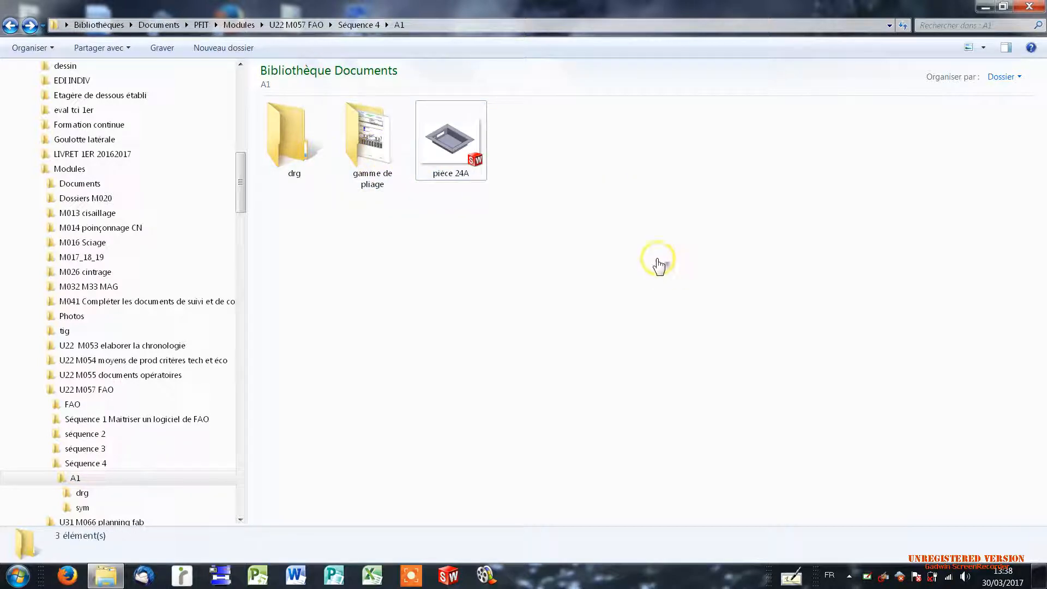
# Check the contents of the drg and gamme de pliage folders in A1, and return to the Séquence 4 folder.
pyautogui.click(294, 145)
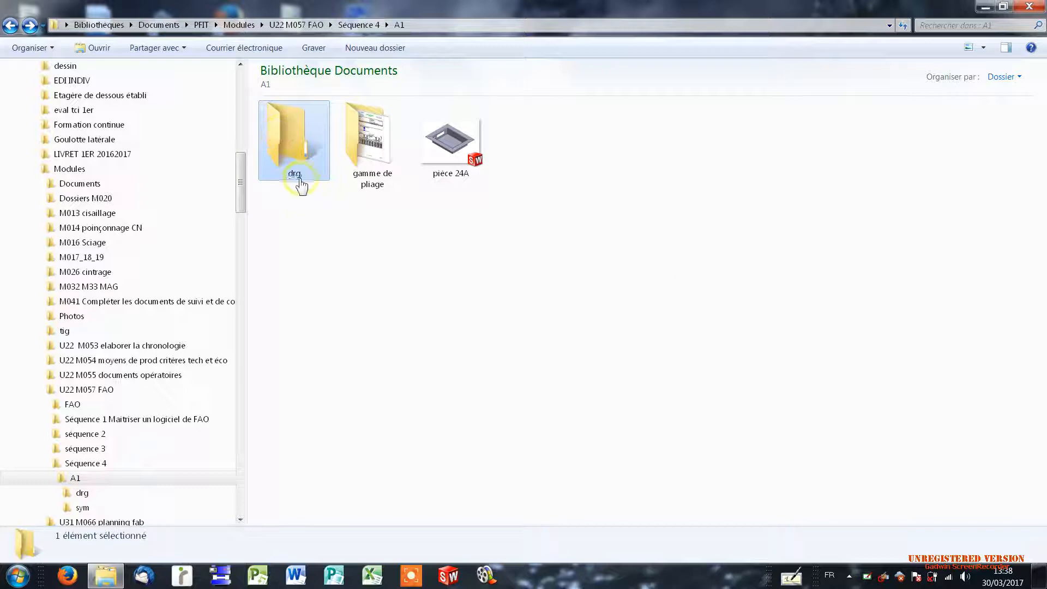
pyautogui.doubleClick(299, 146)
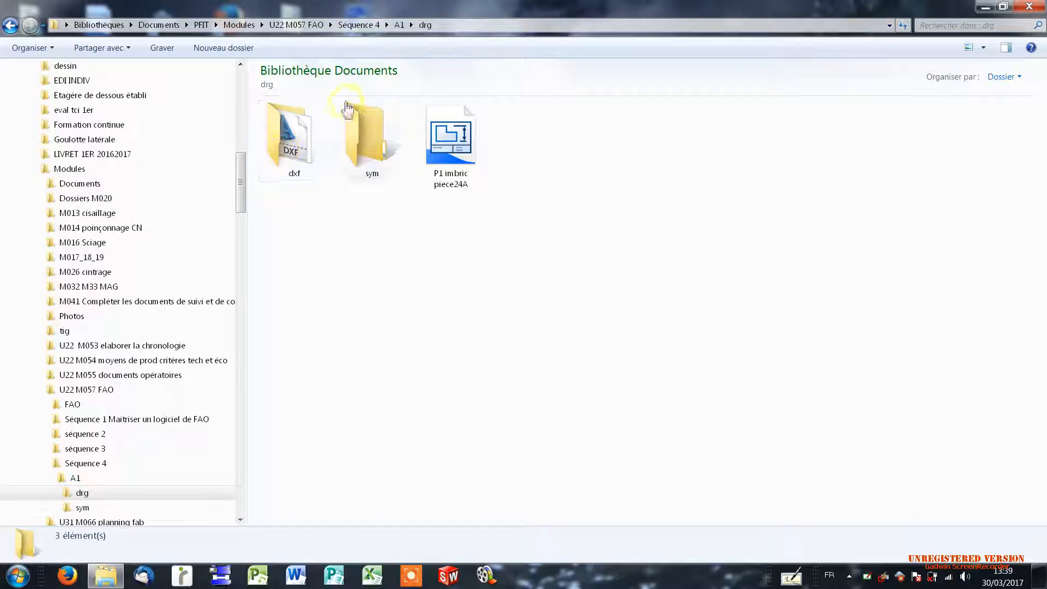
pyautogui.click(9, 26)
pyautogui.click(9, 26)
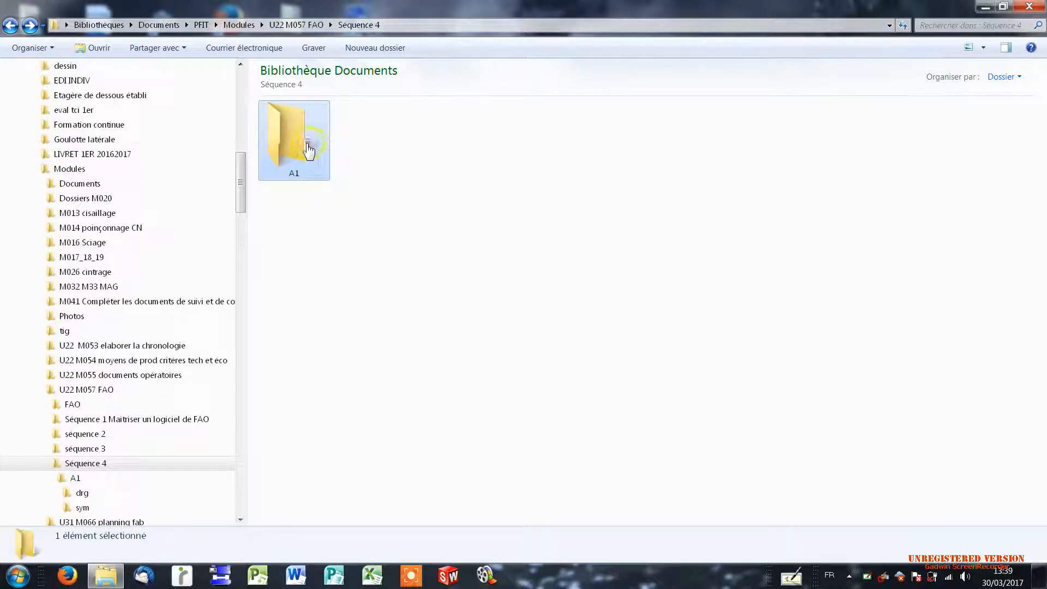
pyautogui.doubleClick(309, 149)
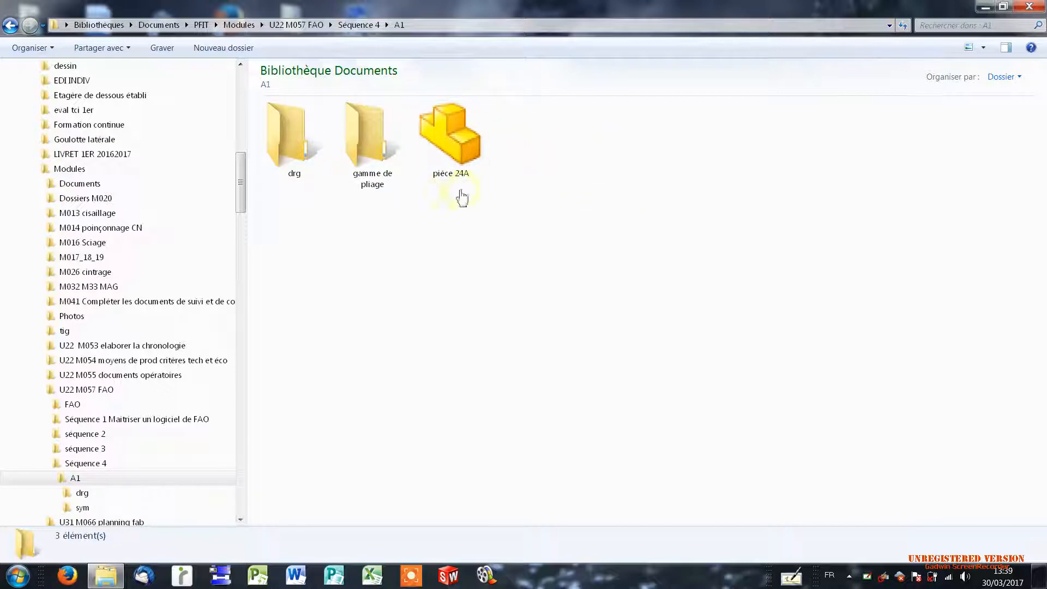
pyautogui.doubleClick(373, 147)
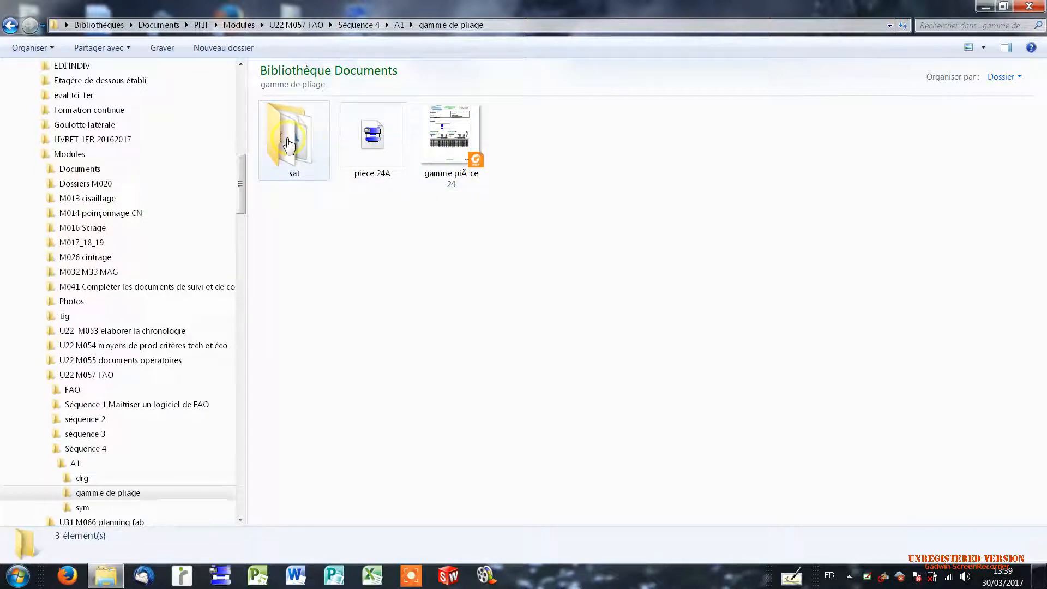
pyautogui.click(11, 26)
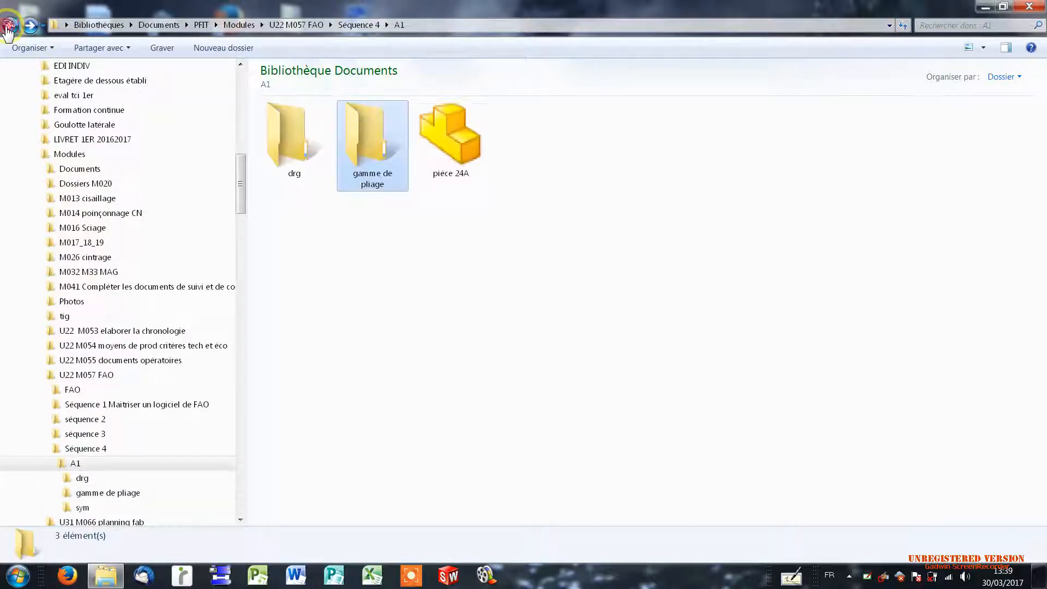
pyautogui.doubleClick(304, 147)
pyautogui.click(586, 260)
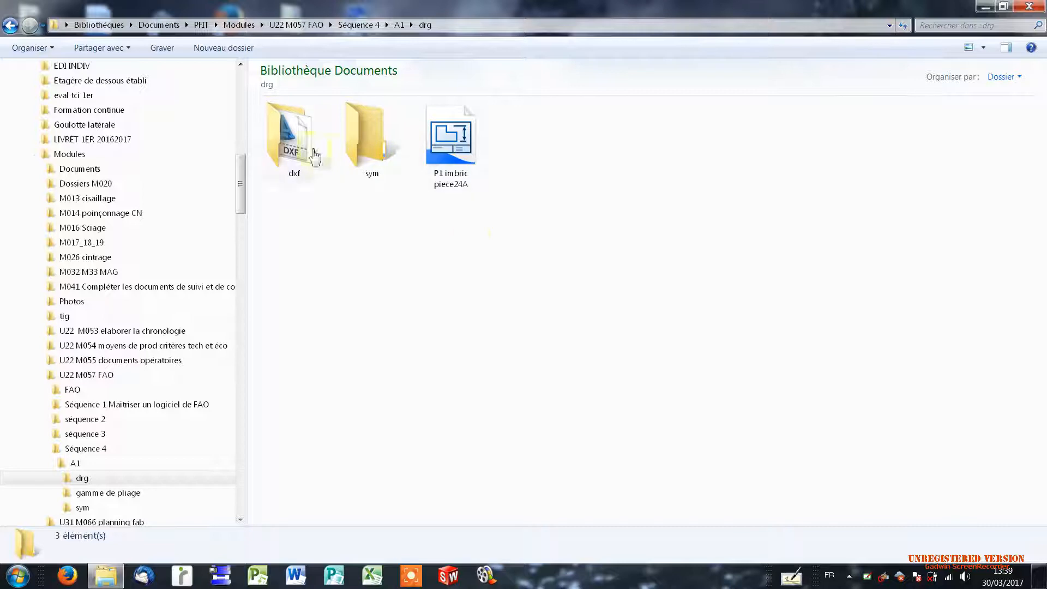
pyautogui.click(11, 26)
pyautogui.click(11, 26)
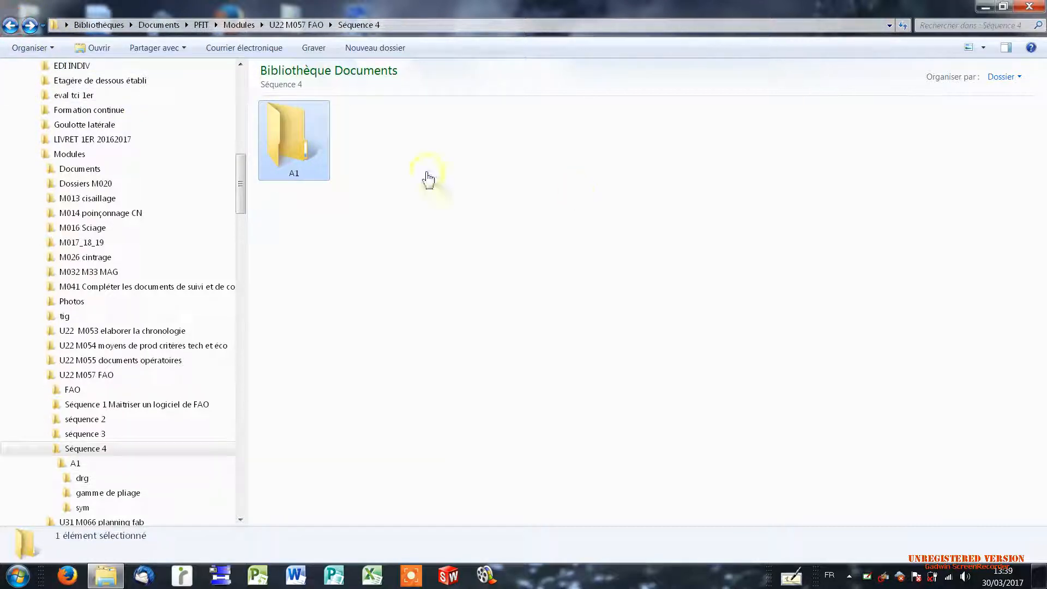
pyautogui.click(648, 234)
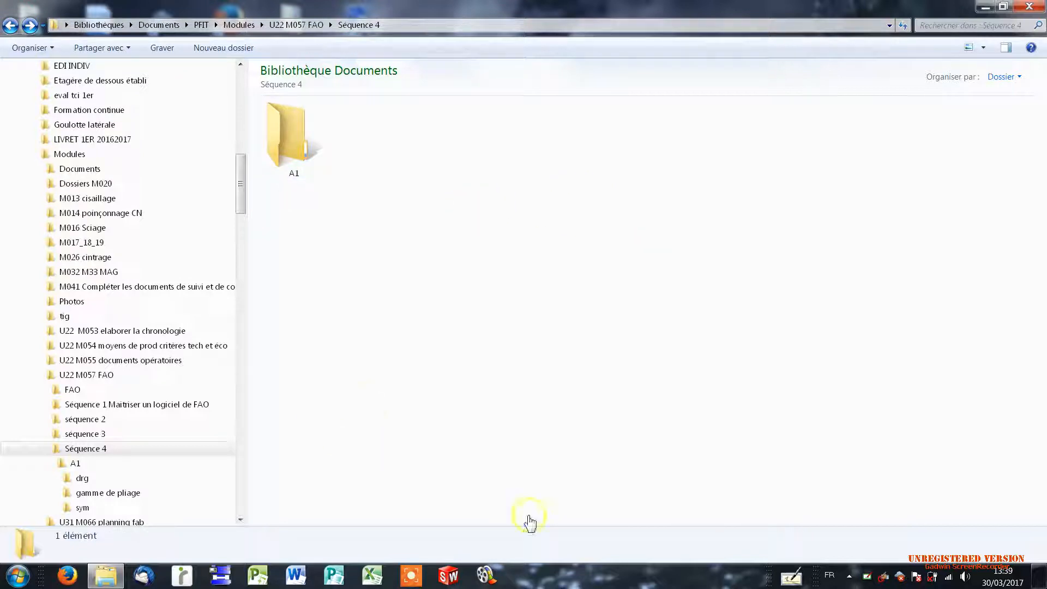